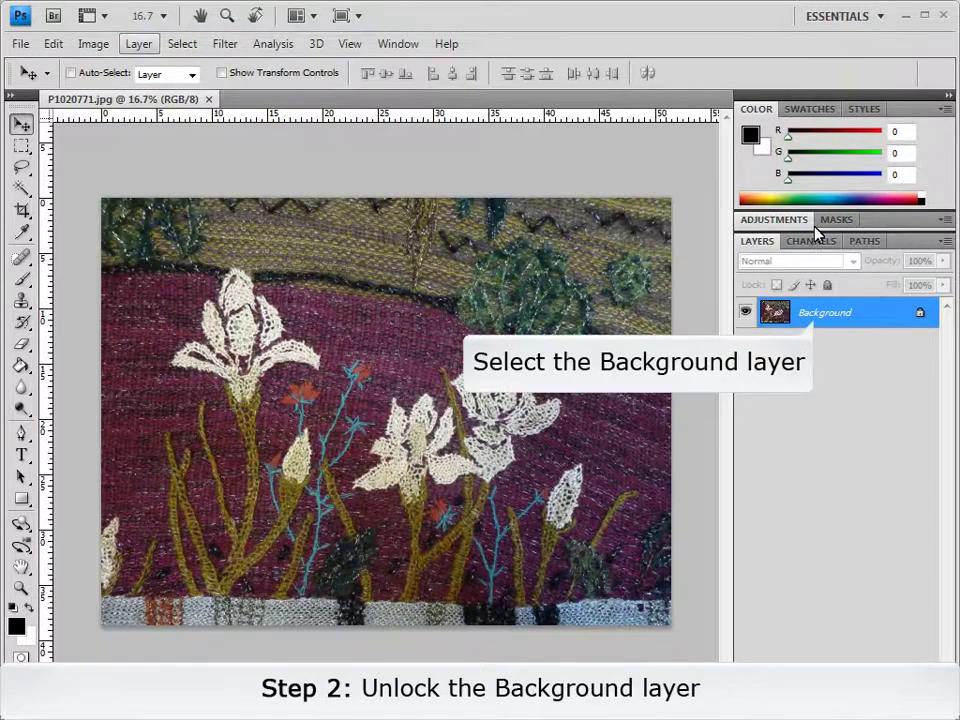
- Convert the embroidery photo's locked Background into an editable Layer 0
click(138, 45)
mouse_move(150, 66)
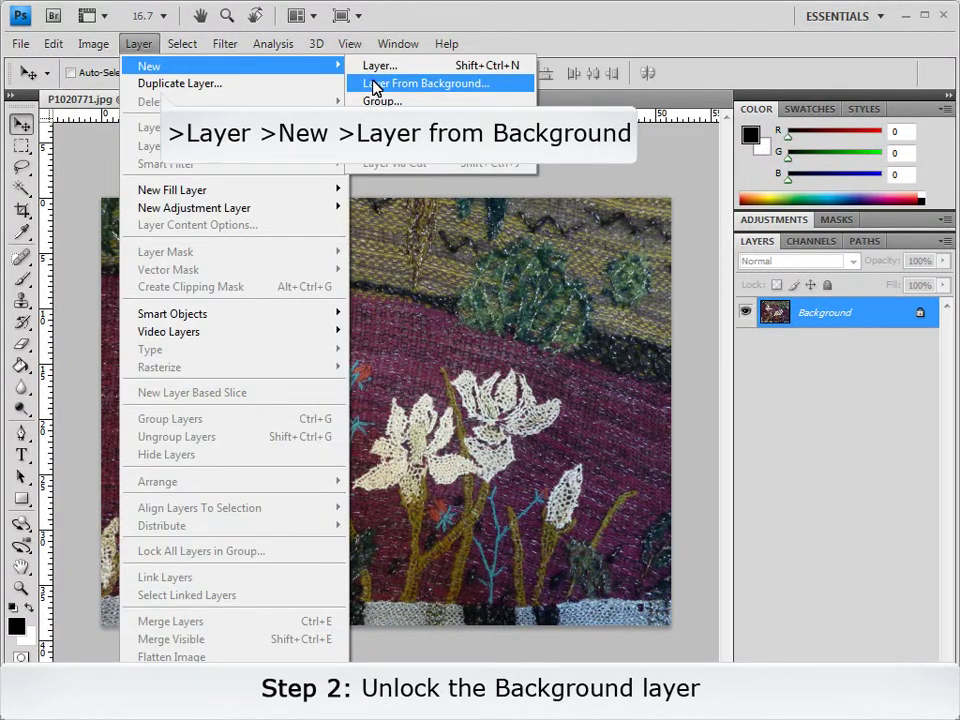
click(373, 82)
click(895, 283)
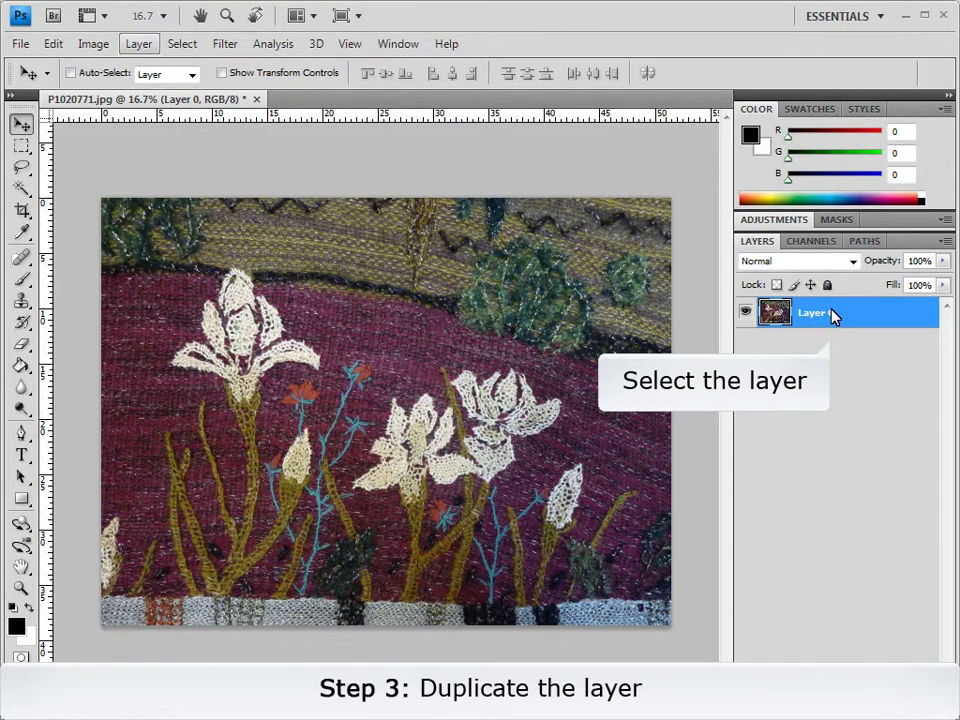
- Duplicate Layer 0 as 'Layer 0 copy', stacked above the original
click(139, 43)
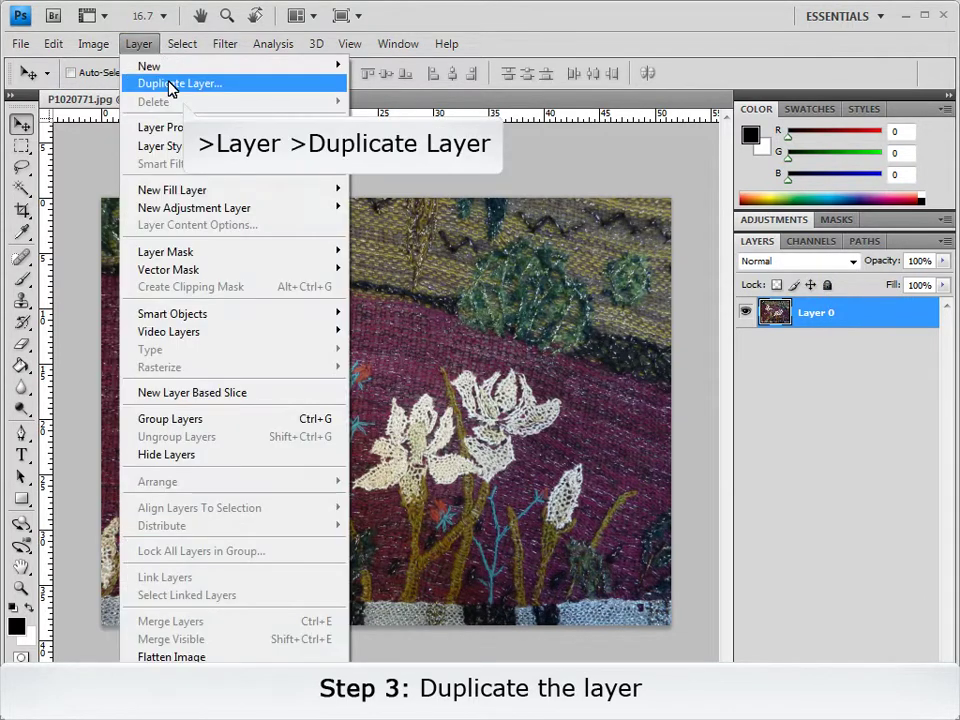
click(171, 83)
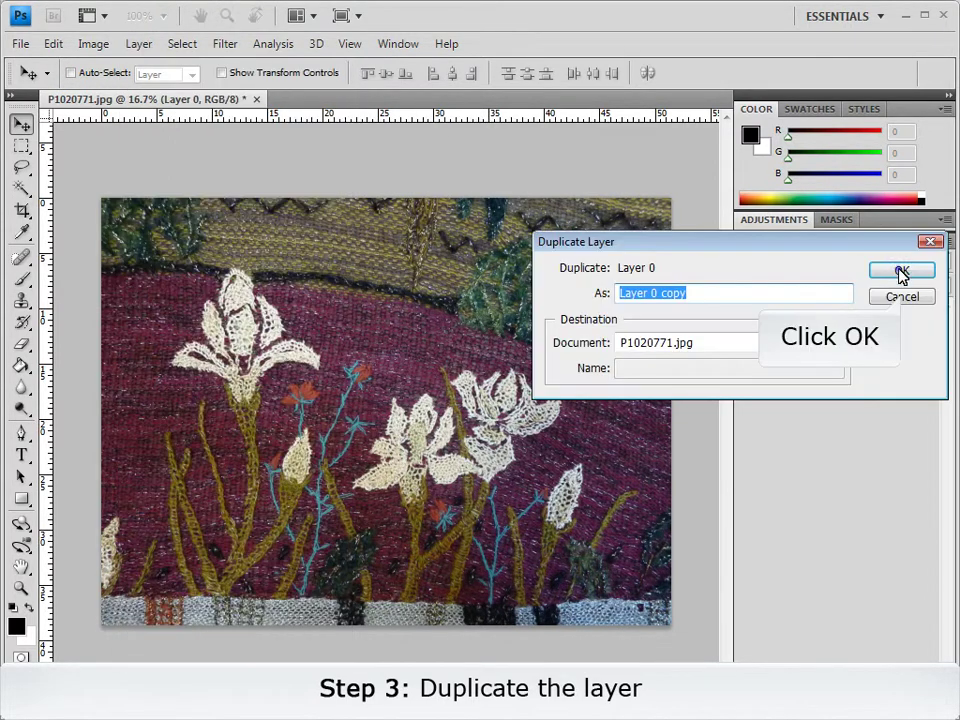
click(901, 271)
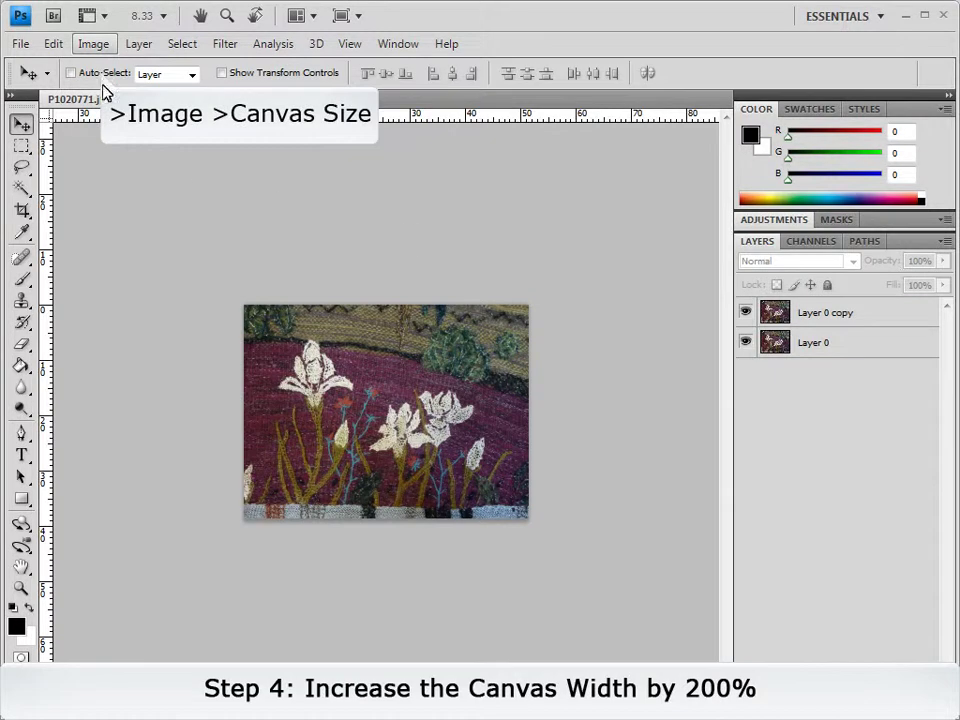
- Set the canvas width to 200 percent, anchored middle-left, adding transparent space on the right
click(94, 45)
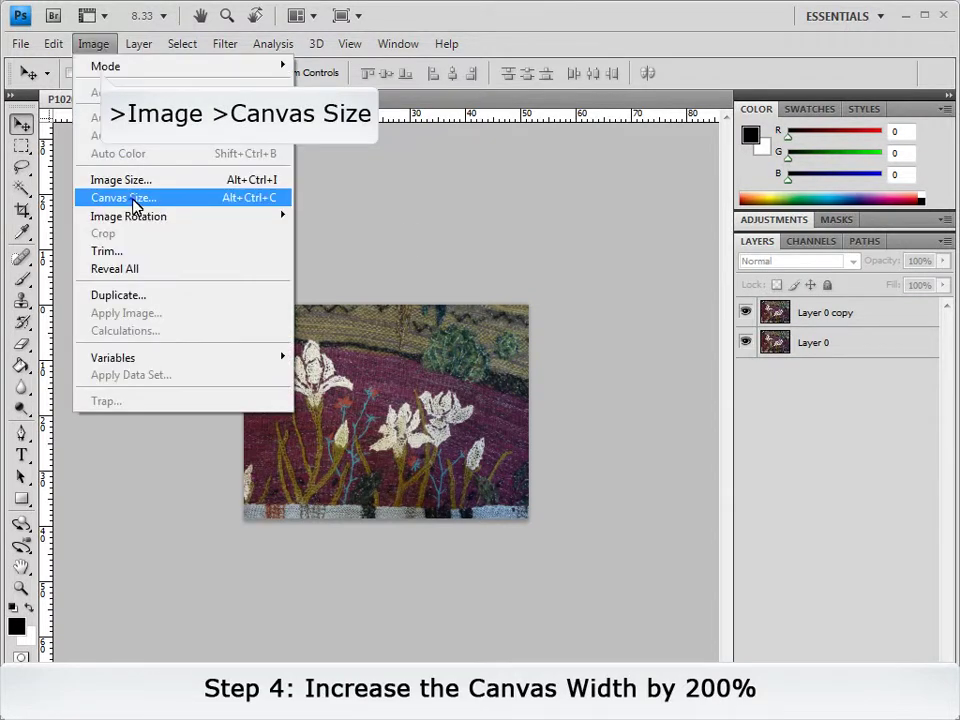
click(135, 205)
click(441, 427)
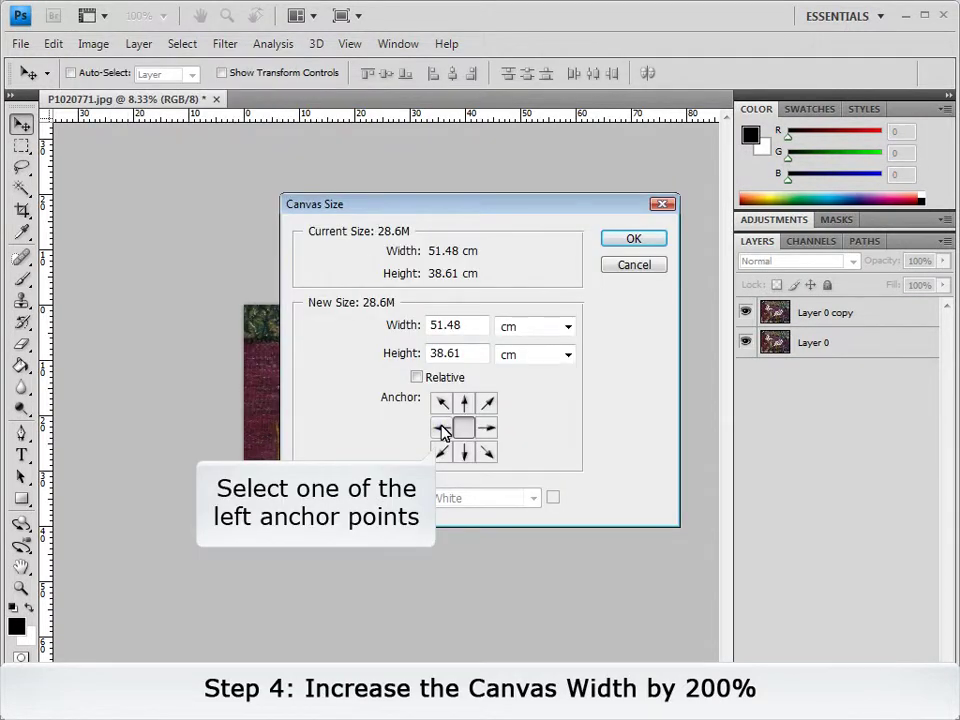
click(546, 327)
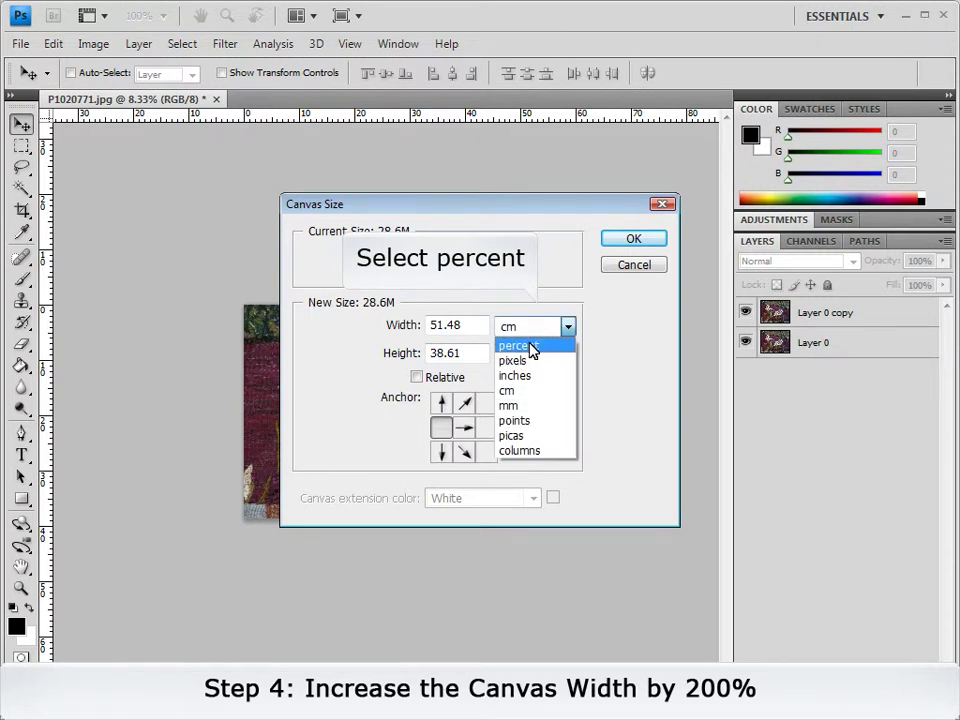
click(528, 347)
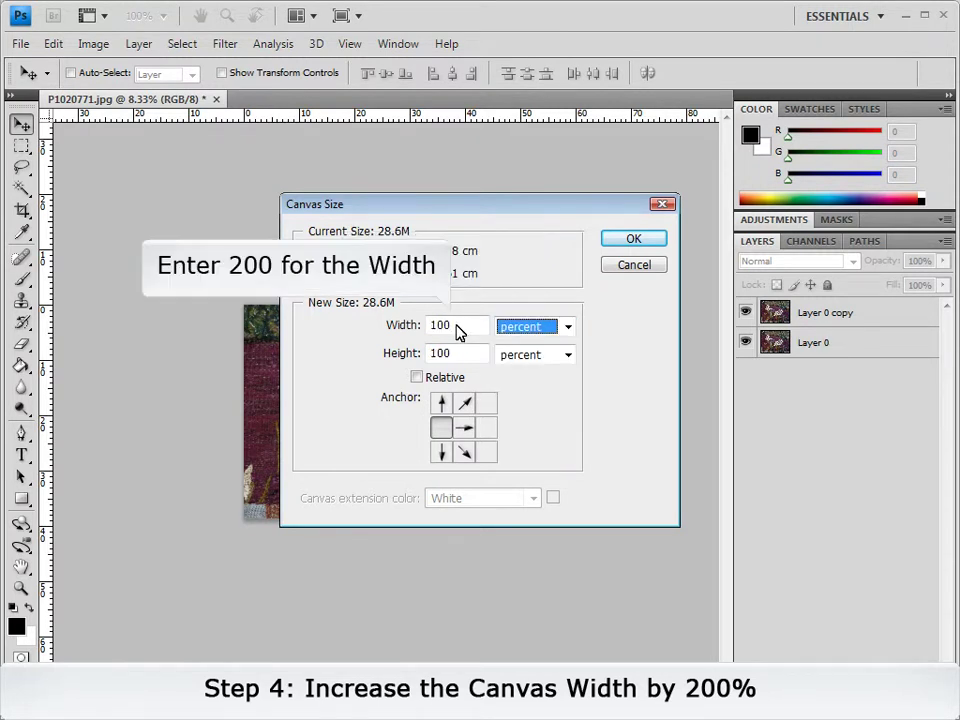
double_click(457, 328)
text(200)
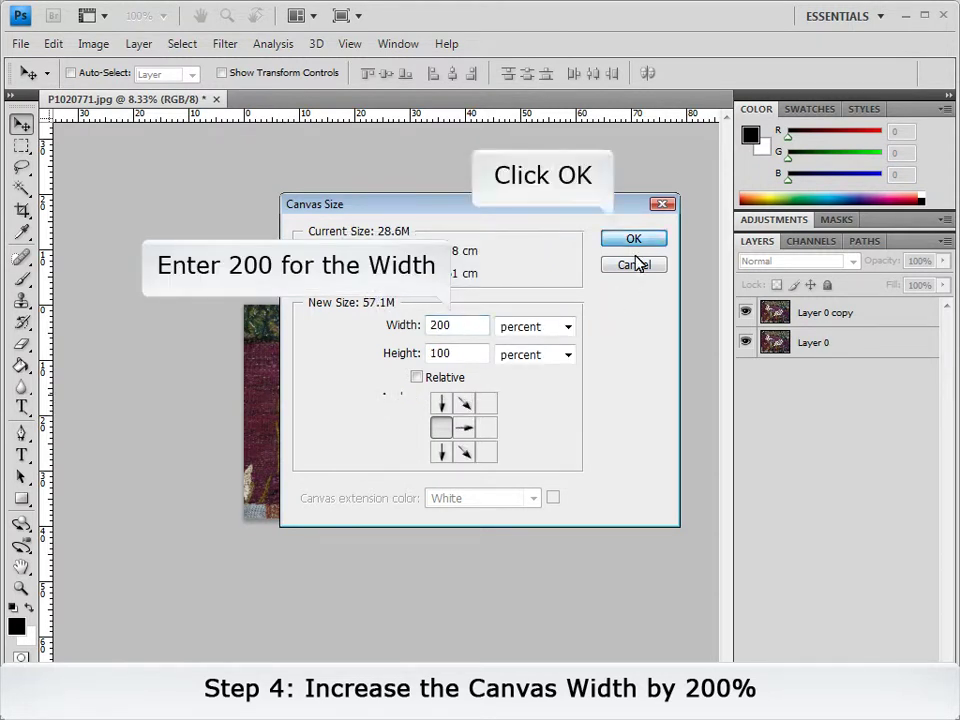
click(636, 241)
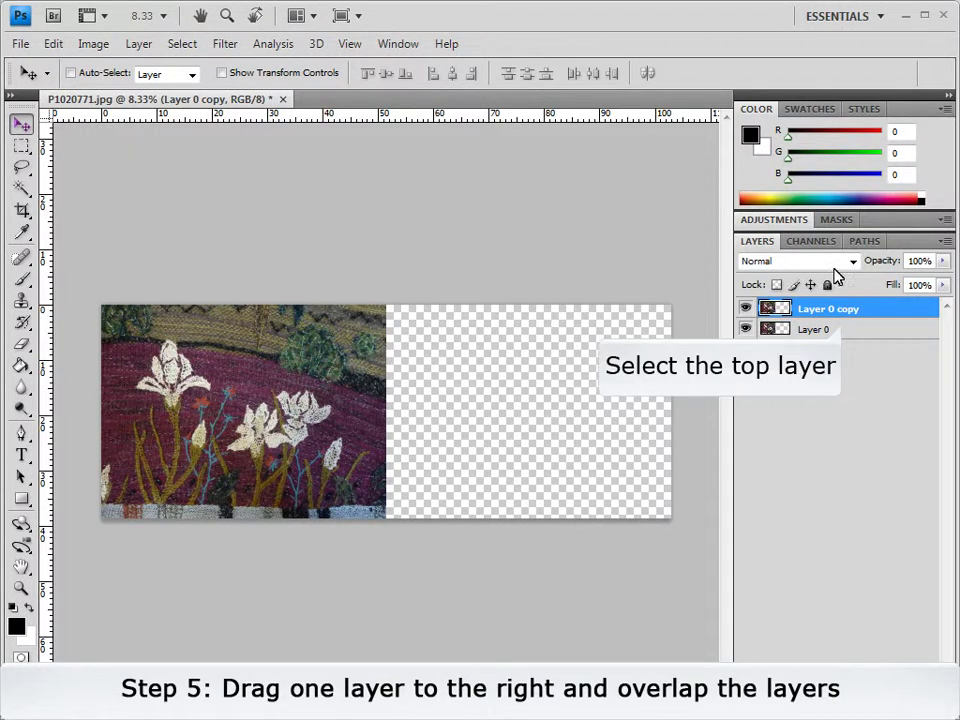
- Drag Layer 0 copy right to overlap the original at 70% opacity, then restore 100%
click(917, 262)
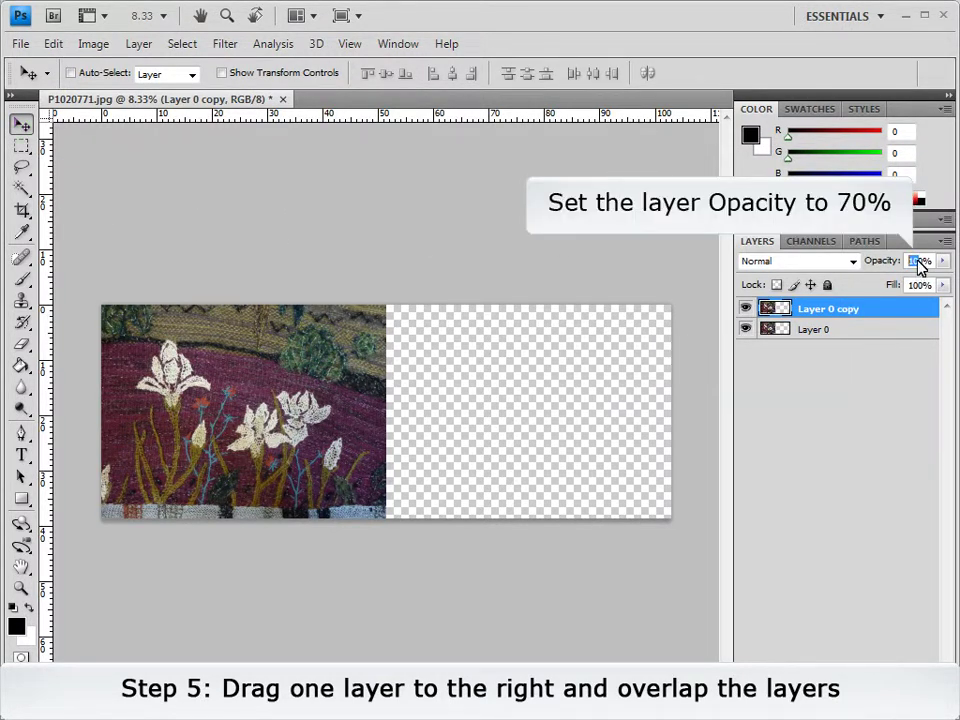
text(70)
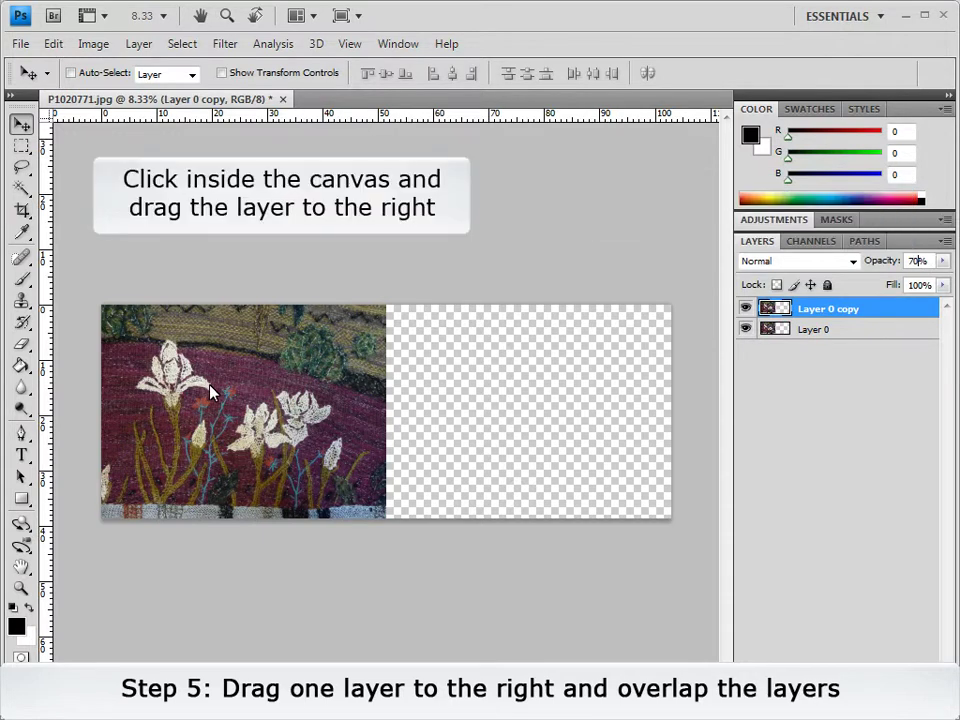
mouse_move(210, 393)
mouse_down()
mouse_move(418, 393)
mouse_move(445, 384)
mouse_move(428, 384)
mouse_up()
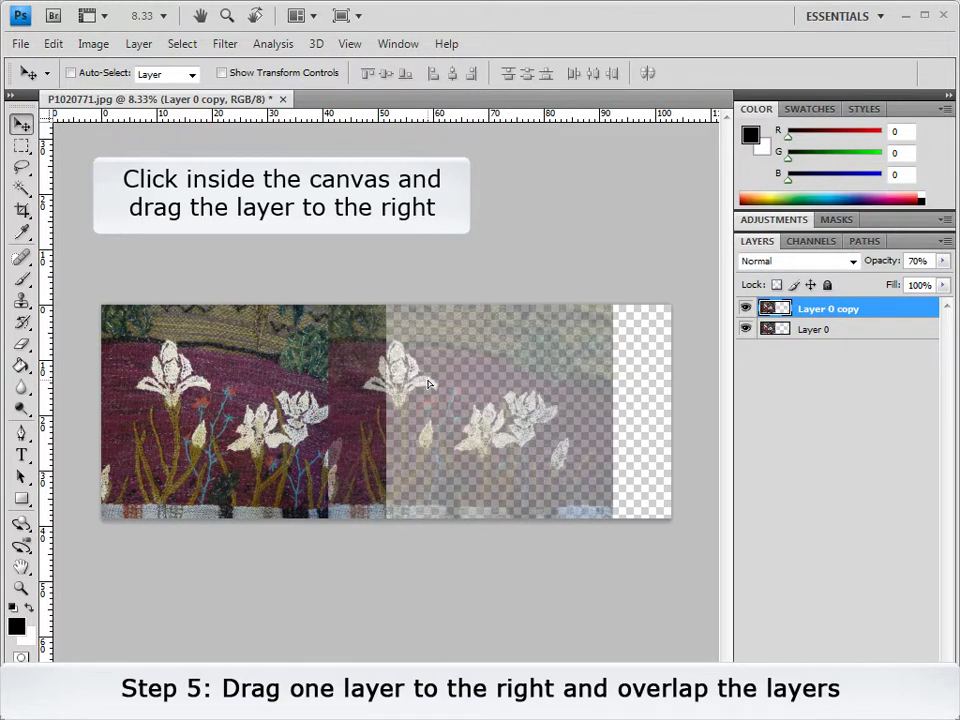
text(100)
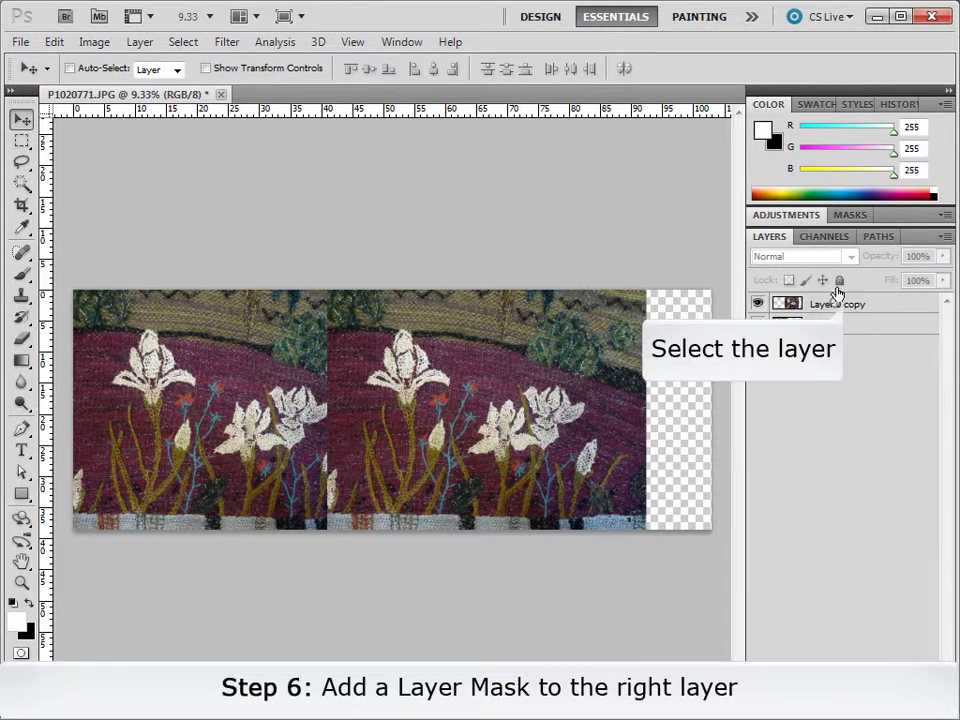
- Load Layer 0 copy's pixels as a selection and add a Reveal Selection layer mask
click(831, 304)
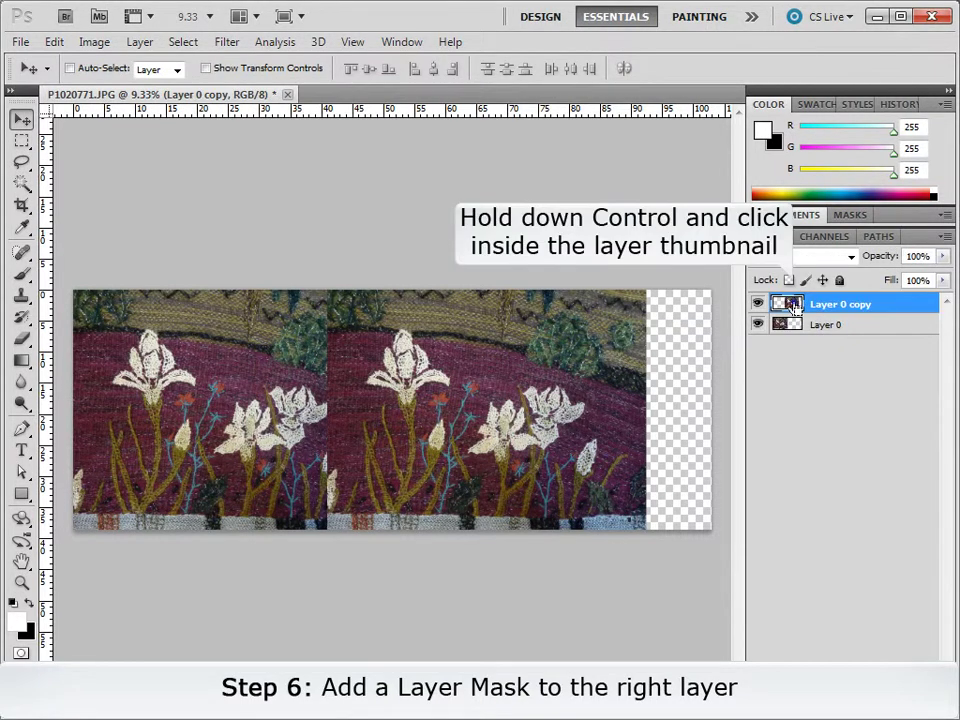
ctrl+click(793, 307)
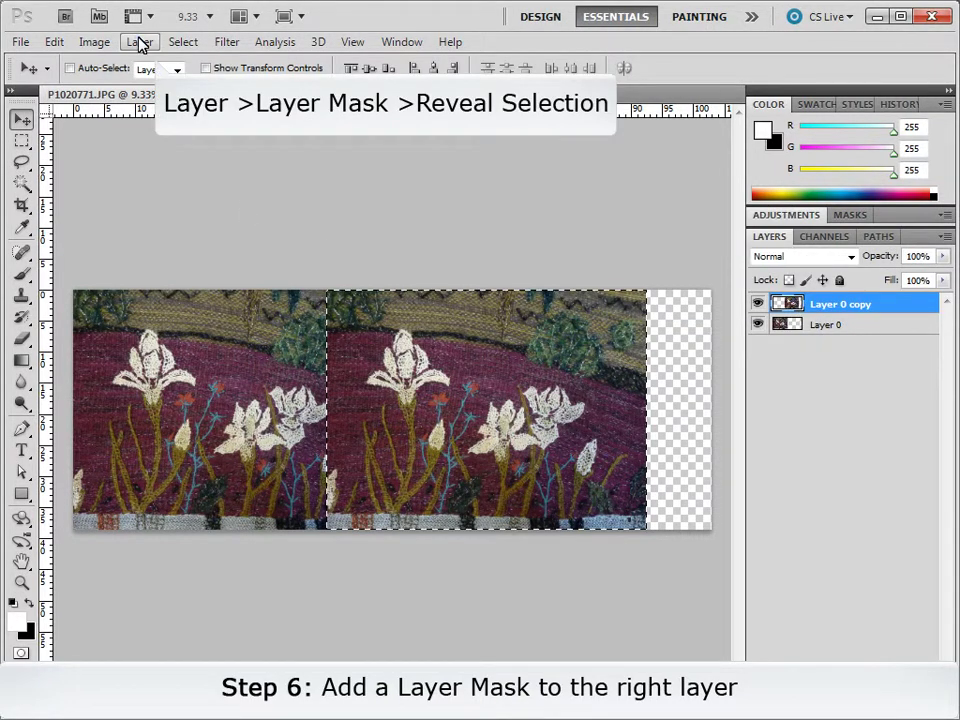
click(139, 42)
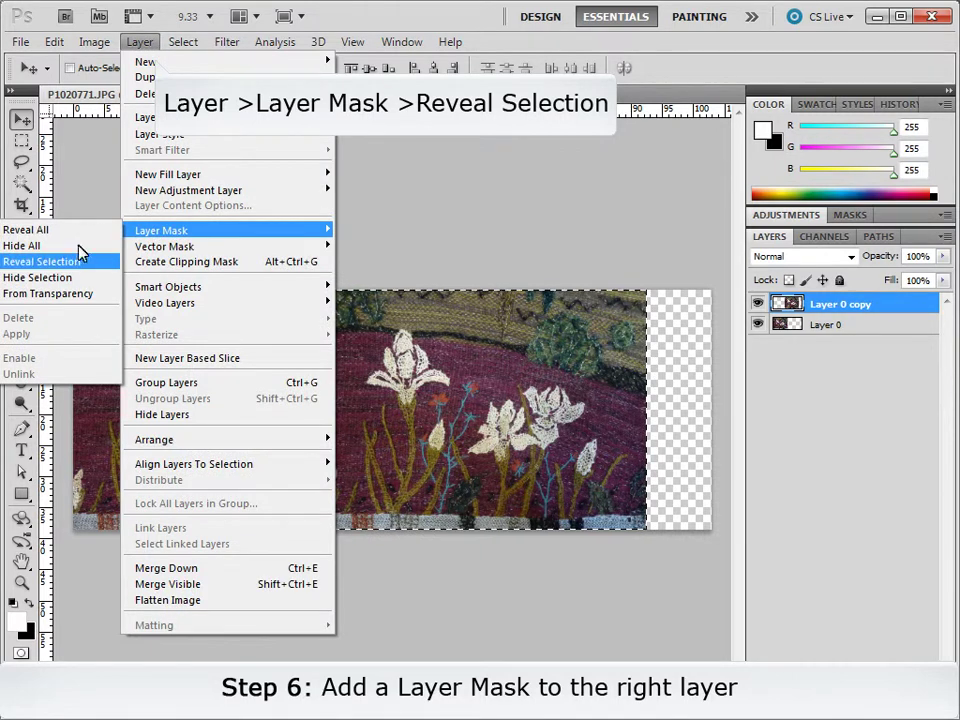
click(40, 262)
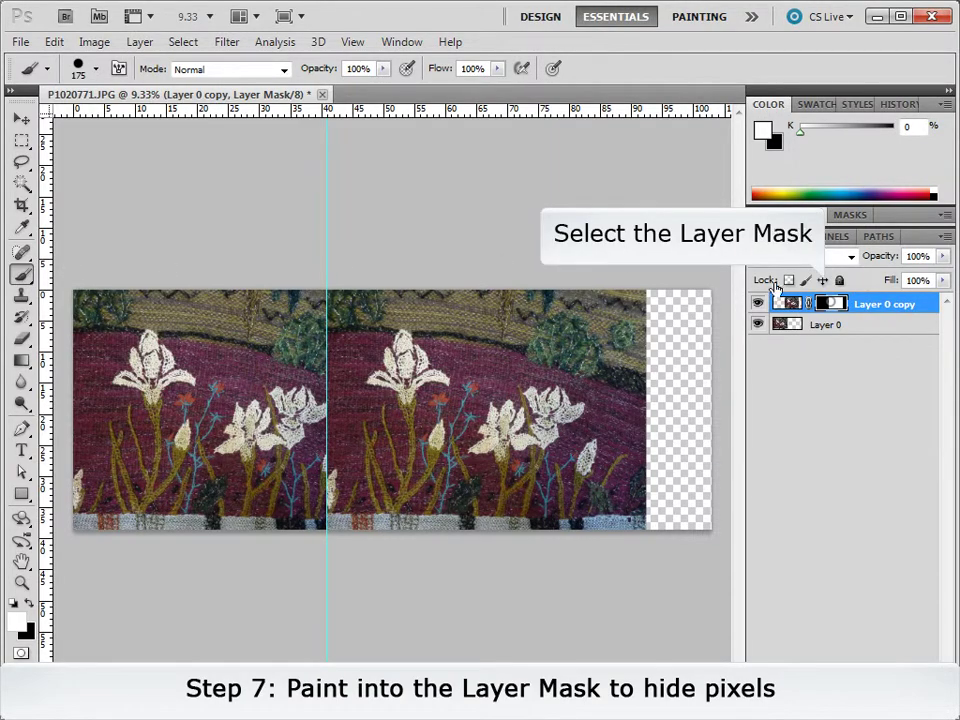
- Make black the foreground colour and soften the 175 px brush to about 71% hardness
click(28, 601)
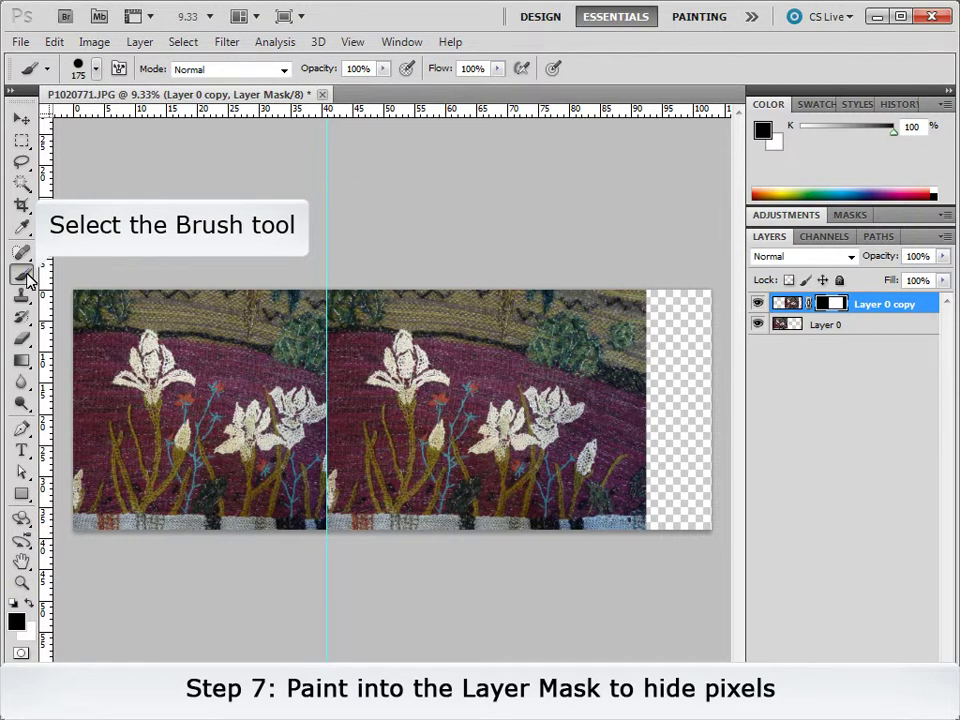
click(96, 69)
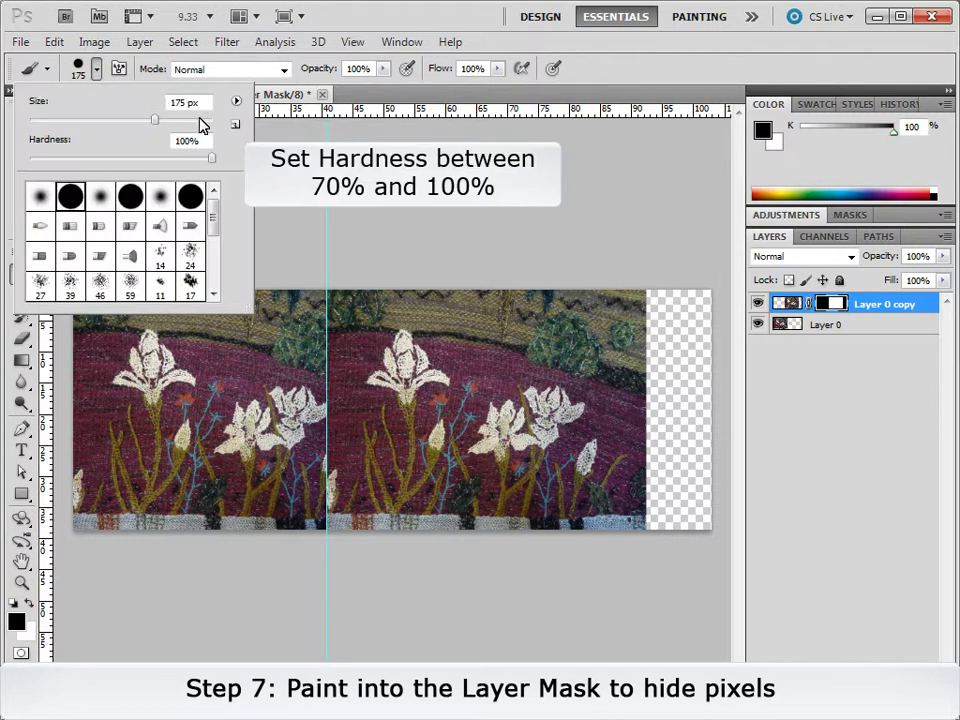
drag(210, 161, 162, 164)
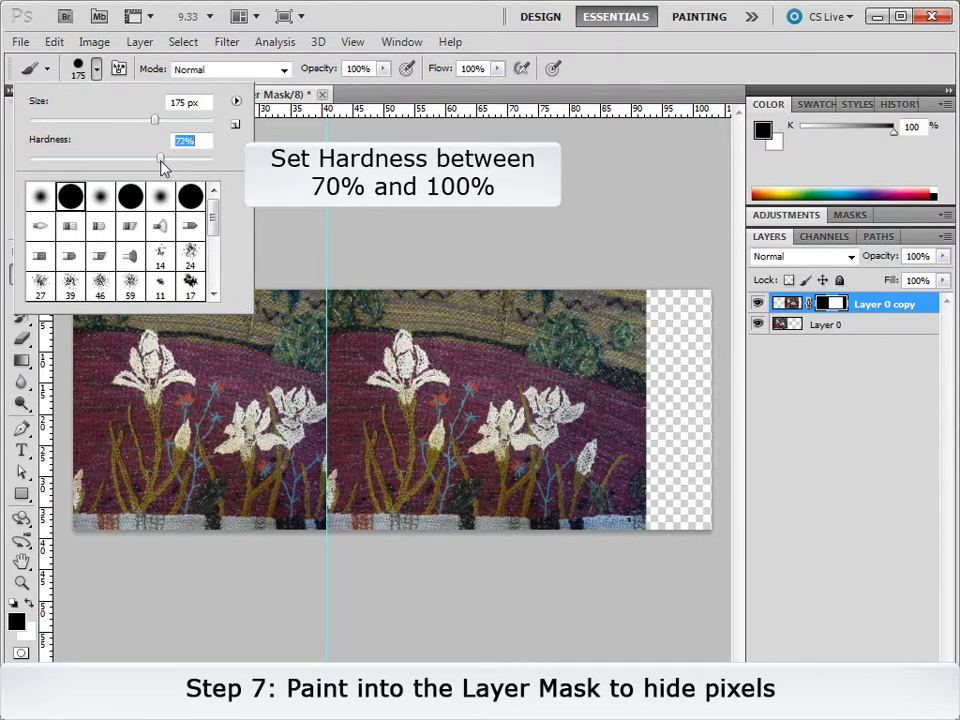
click(97, 70)
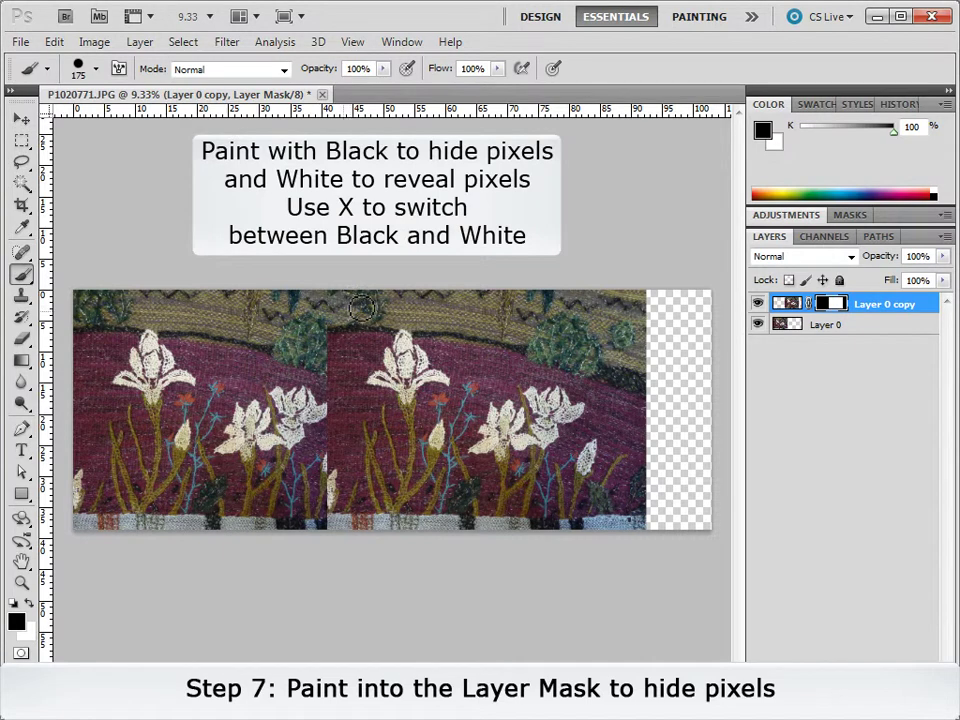
- Paint black along the seam in the copy's mask, then white to restore left of the centre iris
mouse_move(372, 311)
mouse_down()
mouse_move(334, 381)
mouse_move(335, 487)
mouse_move(354, 496)
mouse_up()
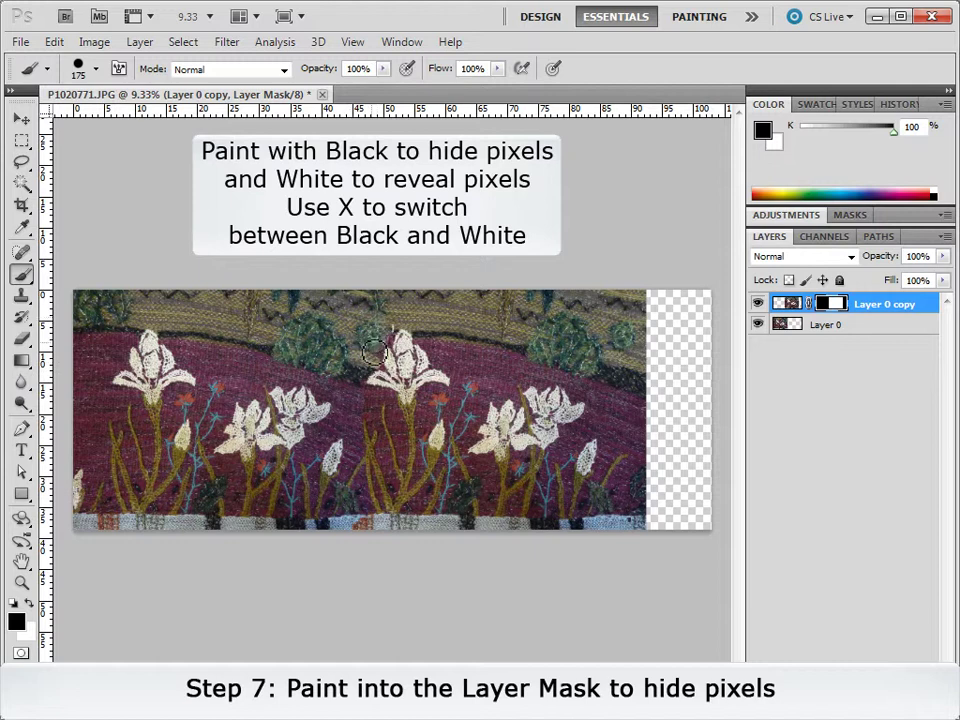
drag(397, 323, 393, 300)
click(28, 603)
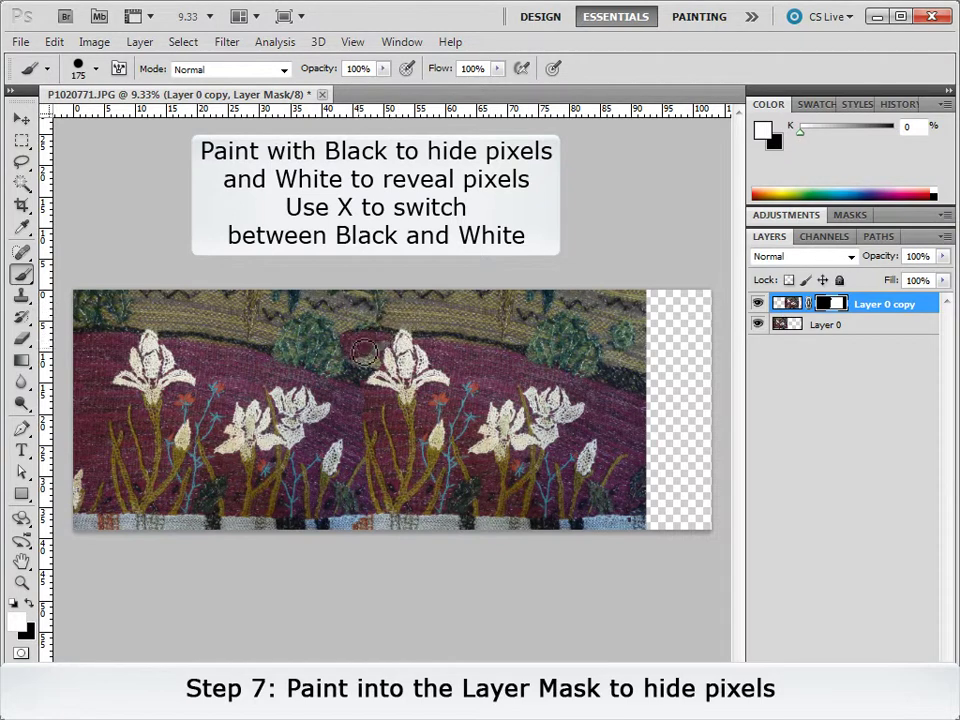
drag(362, 350, 378, 352)
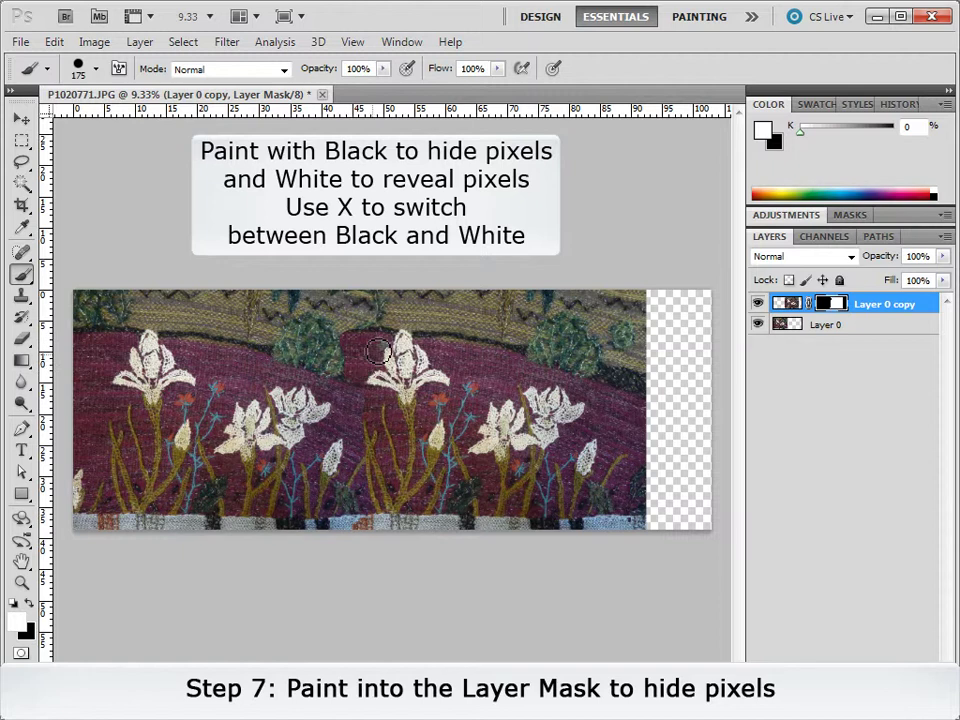
- Zoom in and blend the lower seam and the area beside the green bush with a 45 px black brush
key(ctrl+plus)
key(ctrl+plus)
mouse_move(326, 398)
mouse_down()
mouse_move(320, 447)
mouse_move(286, 363)
mouse_up()
key(x)
key(bracketleft)
key(bracketleft)
key(bracketleft)
mouse_move(308, 306)
mouse_down()
mouse_move(279, 375)
mouse_move(311, 403)
mouse_move(311, 435)
mouse_move(326, 446)
mouse_move(321, 489)
mouse_move(334, 426)
mouse_move(312, 399)
mouse_up()
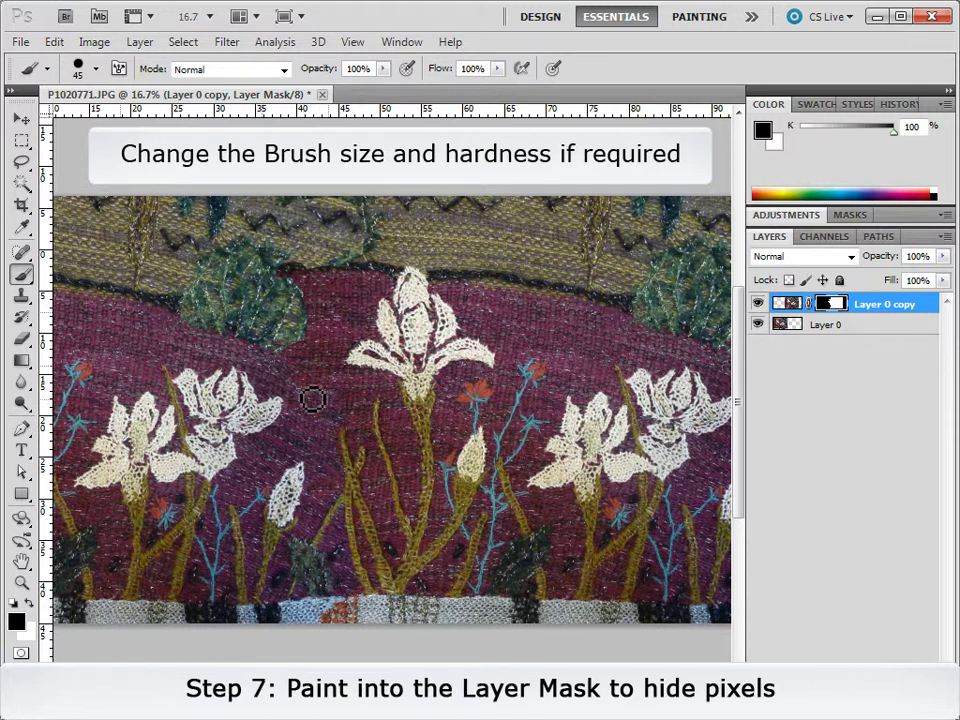
mouse_move(306, 268)
mouse_down()
mouse_move(315, 272)
mouse_move(285, 272)
mouse_move(354, 264)
mouse_move(395, 273)
mouse_up()
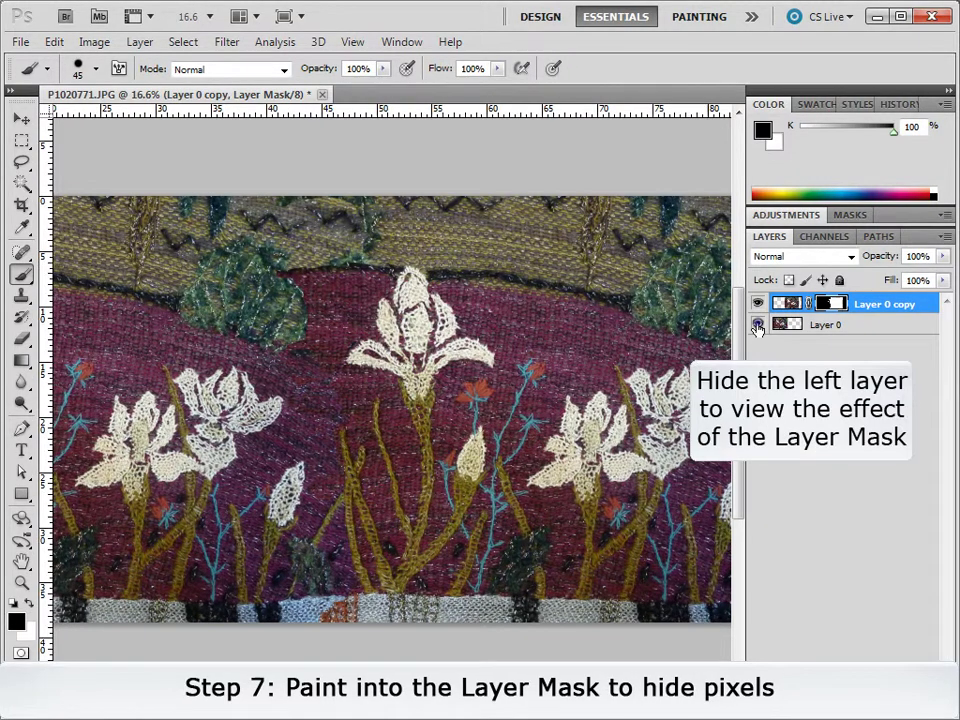
- View the copy's mask alone and paint the left zigzag loop solid black with a 125 px brush
click(757, 327)
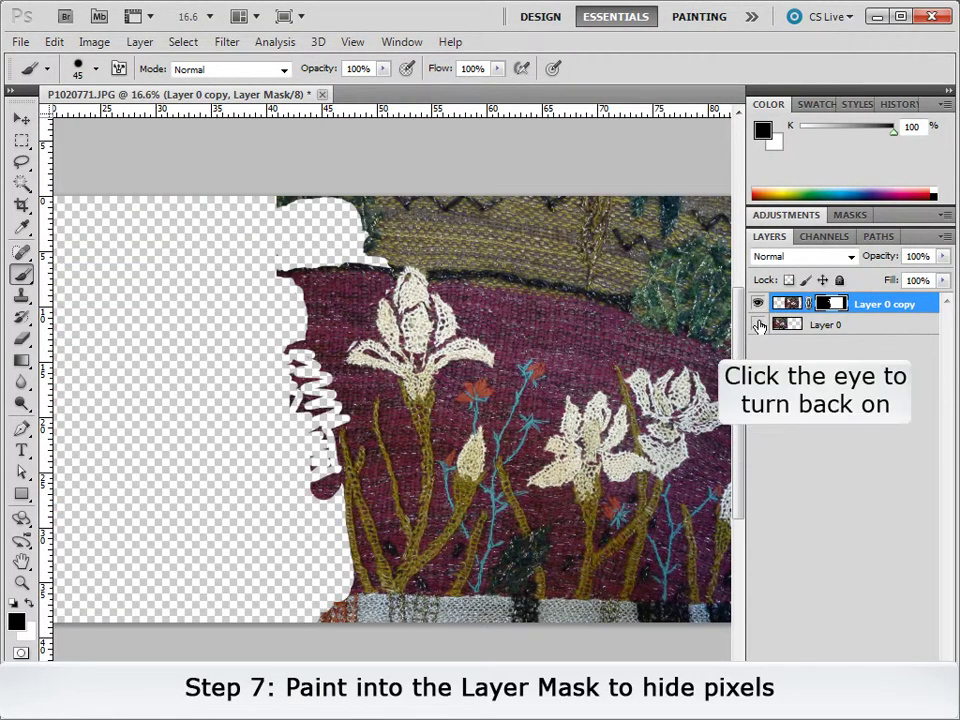
click(758, 325)
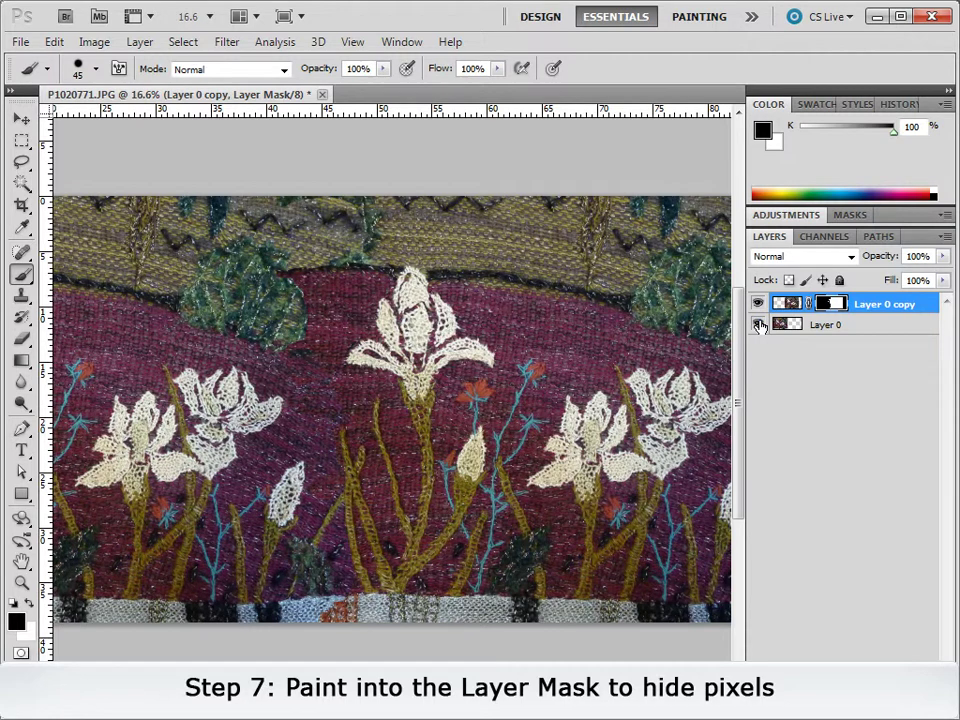
alt+click(830, 305)
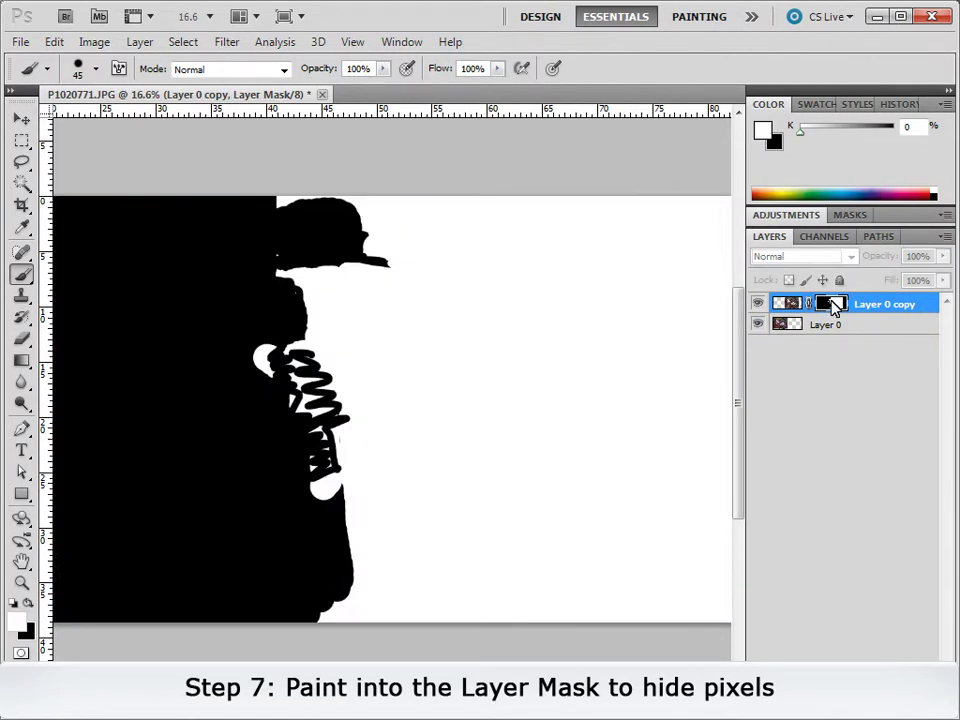
click(29, 606)
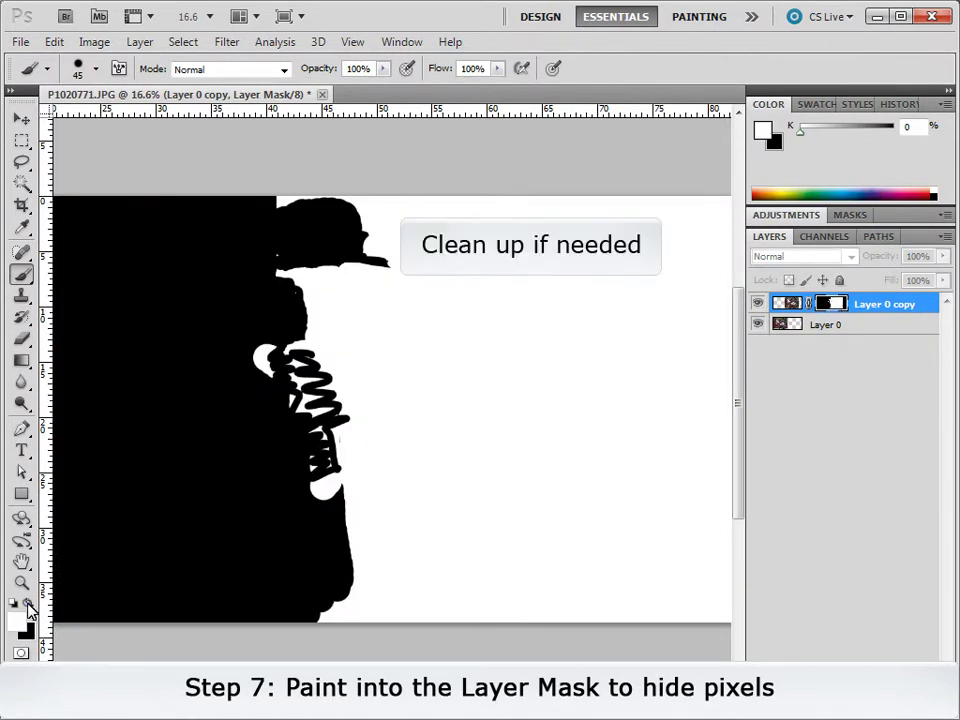
click(29, 606)
key(bracketright)
key(bracketright)
key(bracketright)
mouse_move(253, 362)
mouse_down()
mouse_move(298, 394)
mouse_move(291, 402)
mouse_move(318, 484)
mouse_move(321, 457)
mouse_up()
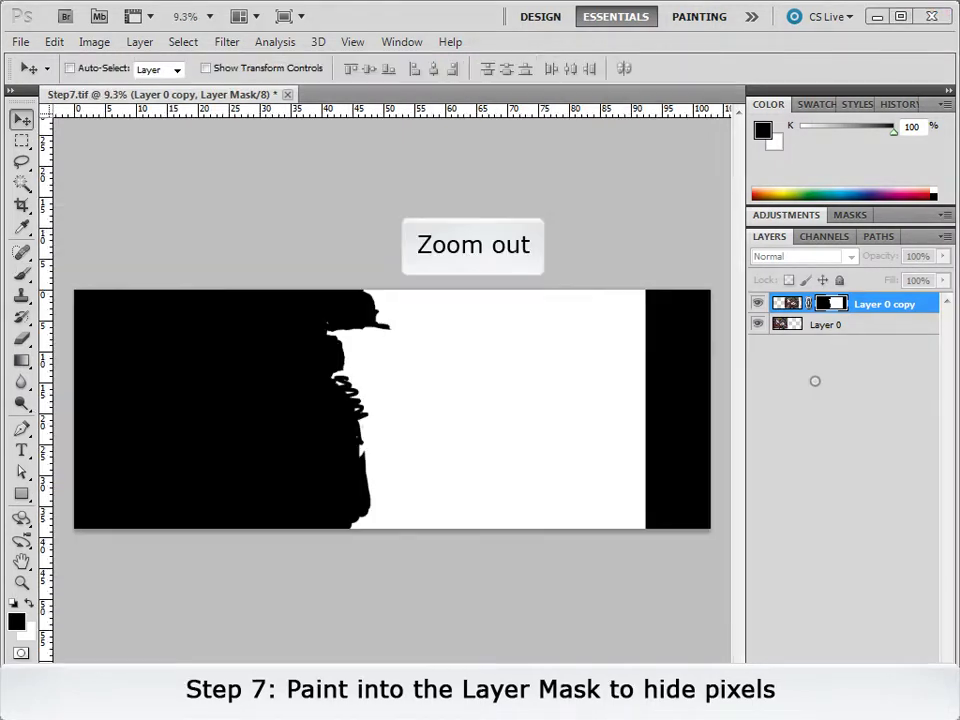
click(757, 304)
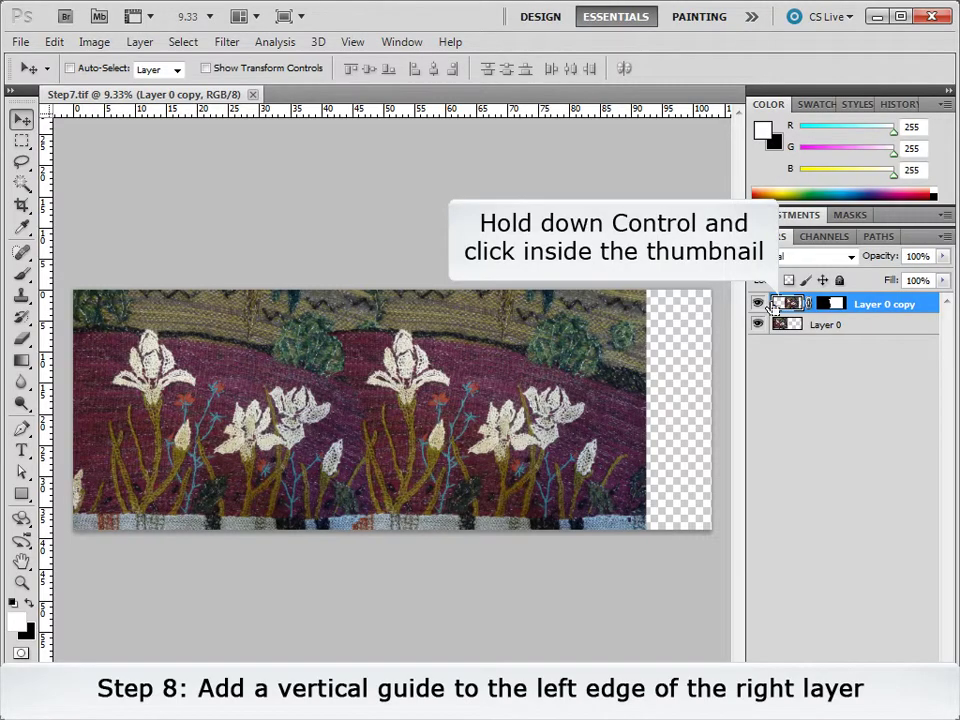
- Drop a vertical guide at Layer 0 copy's left pixel edge, then deselect
ctrl+click(790, 305)
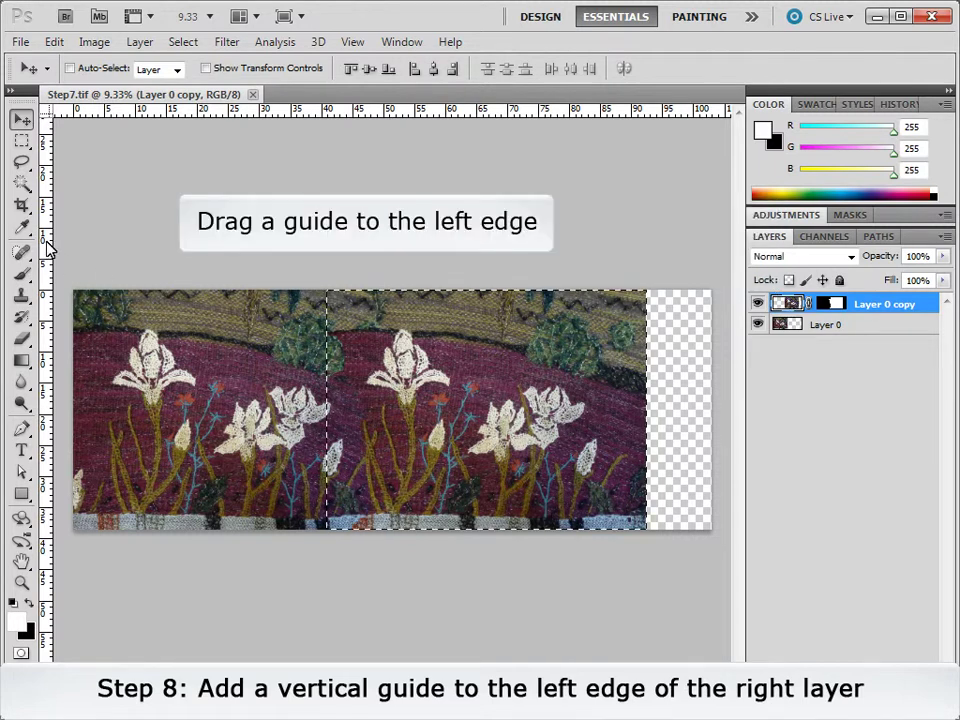
drag(48, 248, 327, 240)
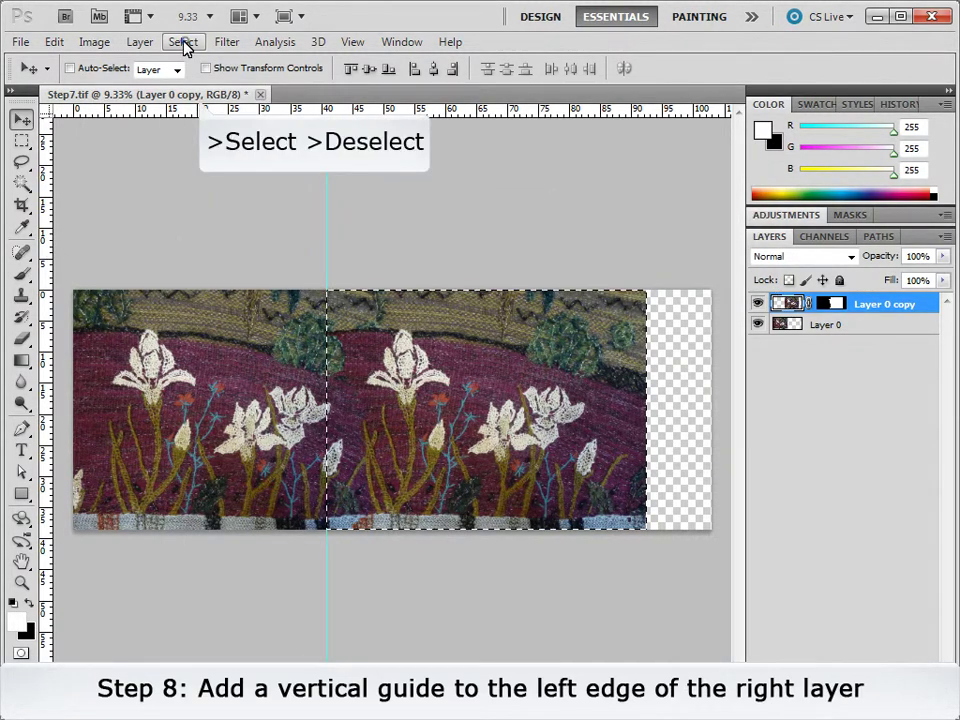
click(183, 42)
click(190, 77)
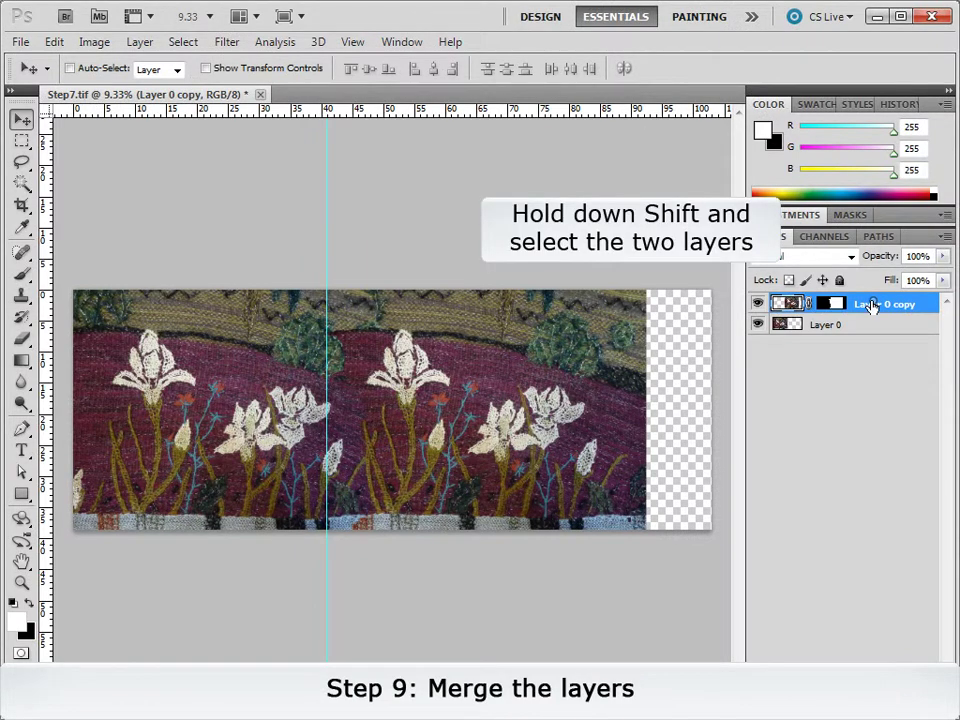
- Select both Layer 0 and Layer 0 copy and merge them into one Layer 0 copy
shift+click(888, 330)
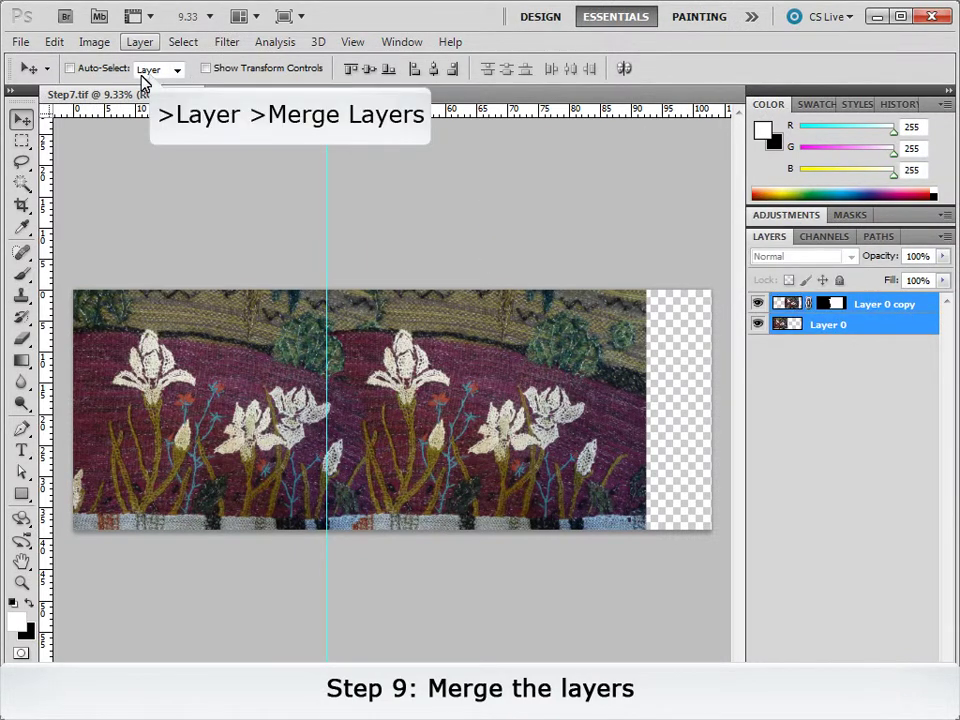
click(139, 42)
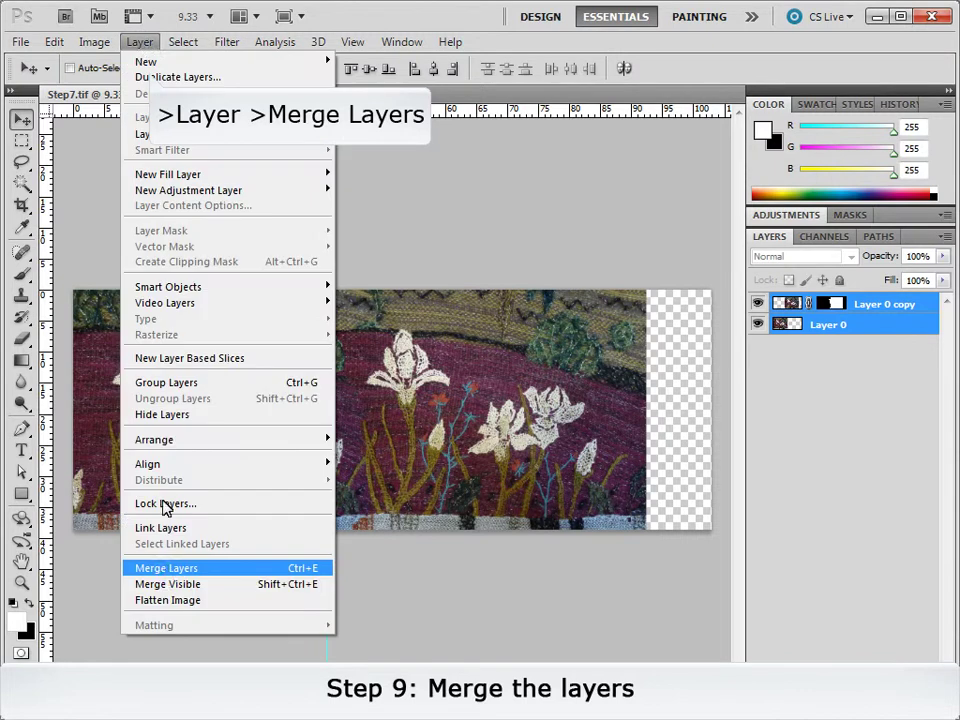
click(167, 569)
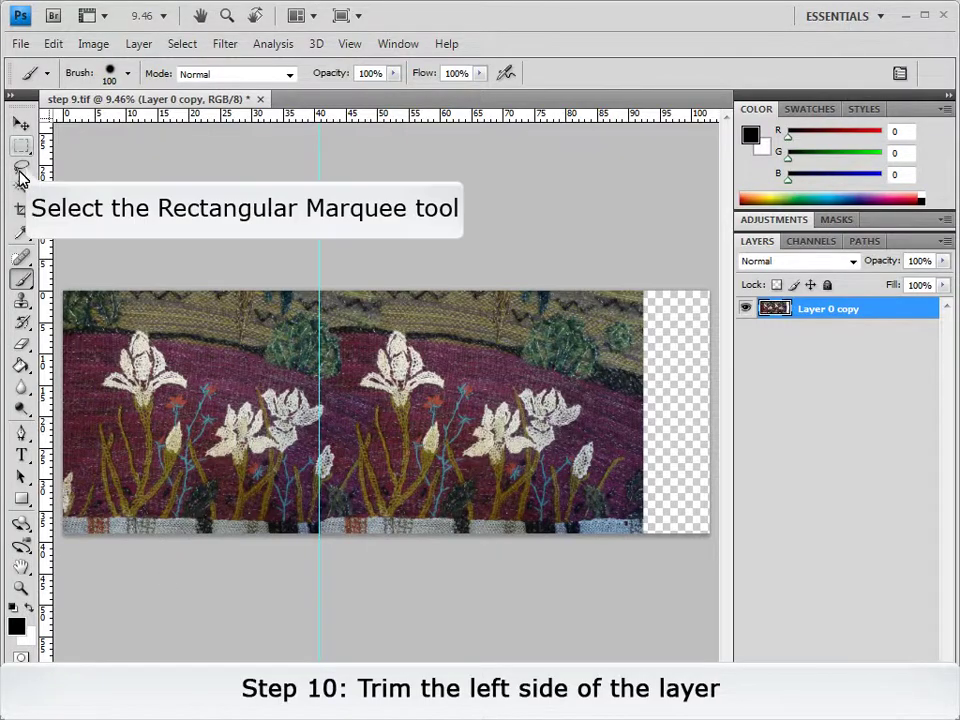
- Delete the merged layer's left strip down to the bottom edge with a rectangular marquee, then deselect
click(21, 146)
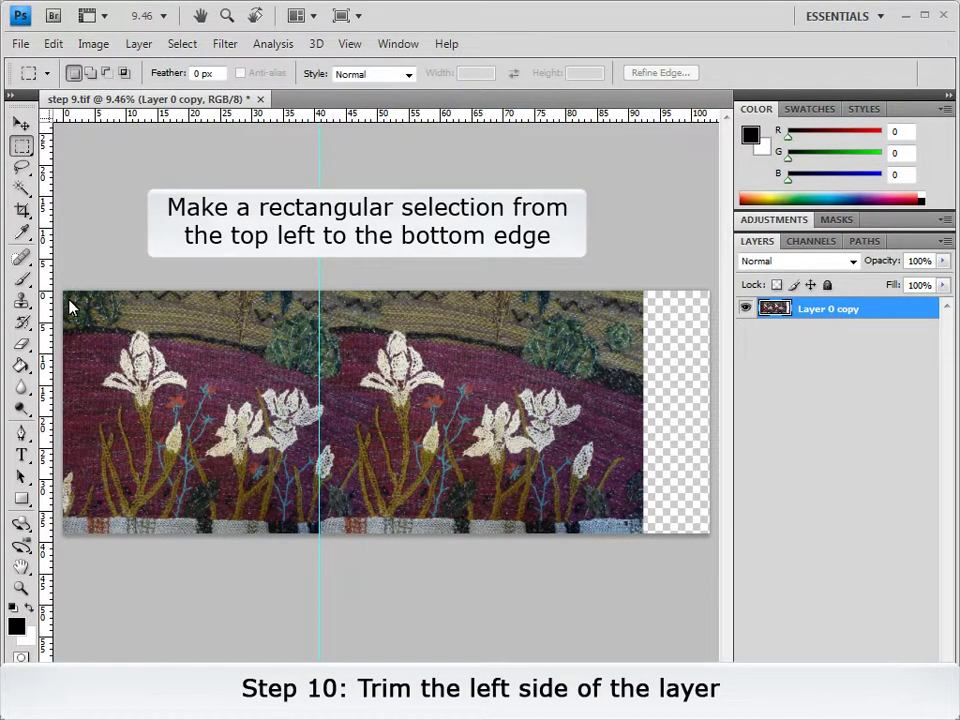
drag(69, 300, 173, 566)
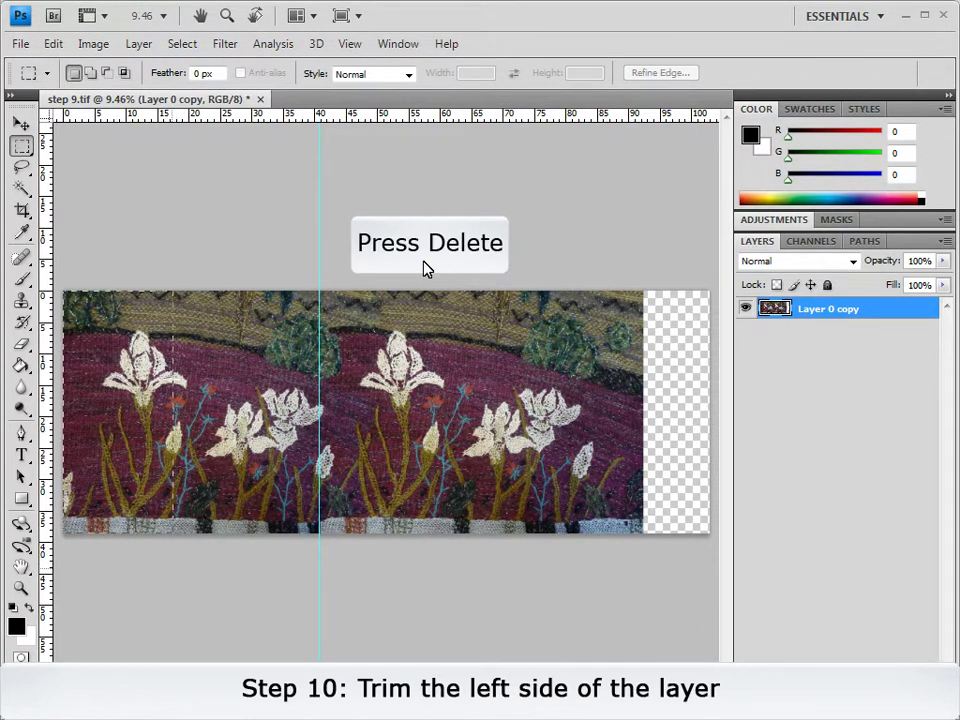
key(Delete)
click(182, 44)
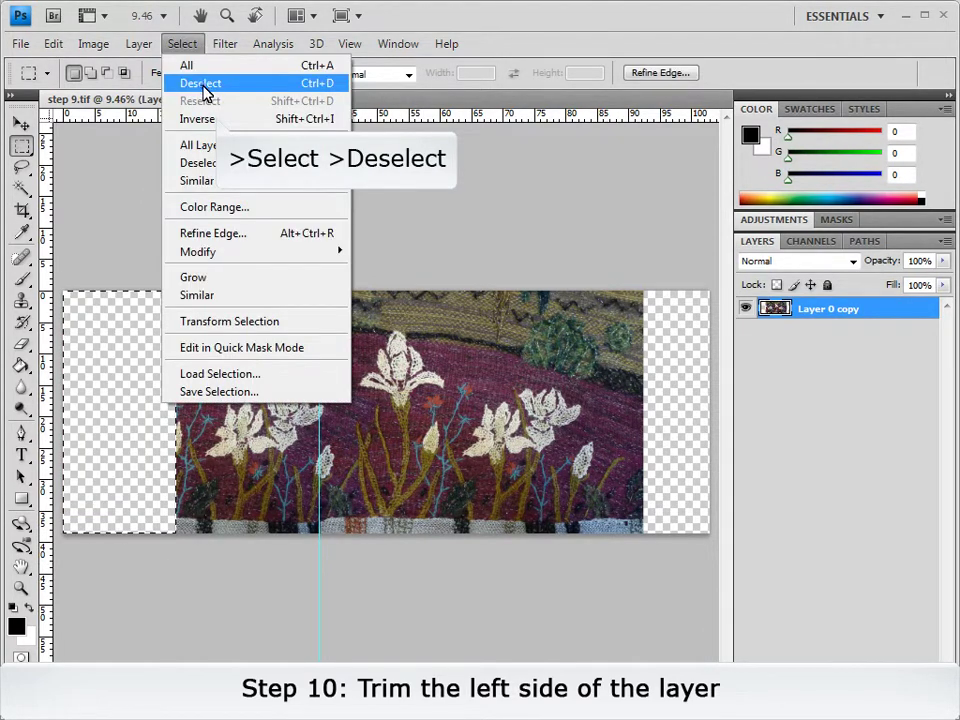
click(203, 86)
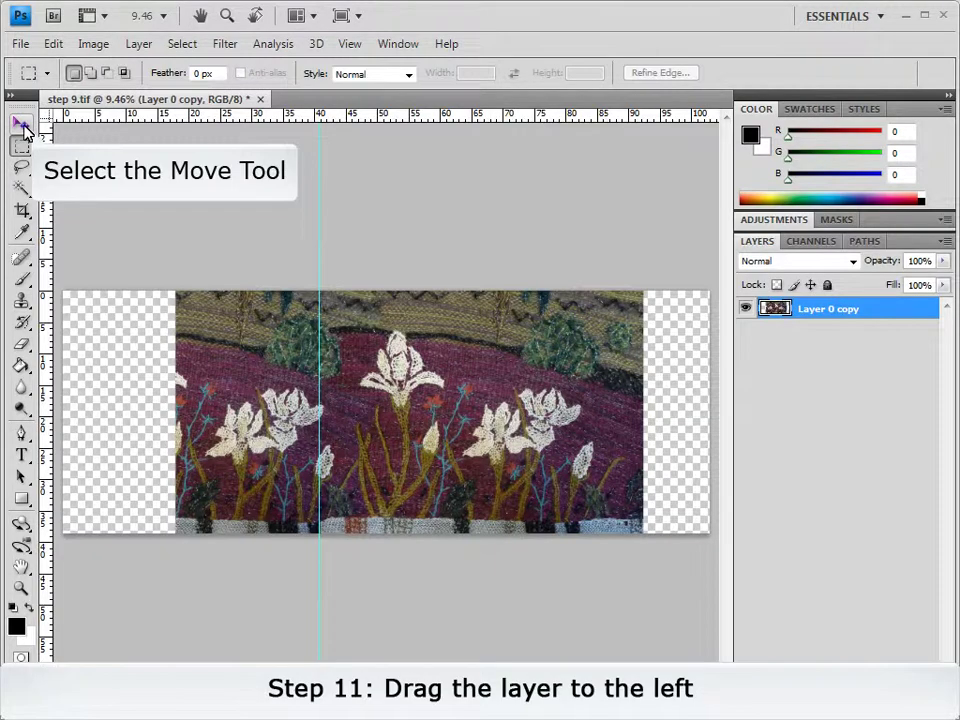
- Slide the layer flush to the left edge and crop the canvas at the vertical guide
click(21, 123)
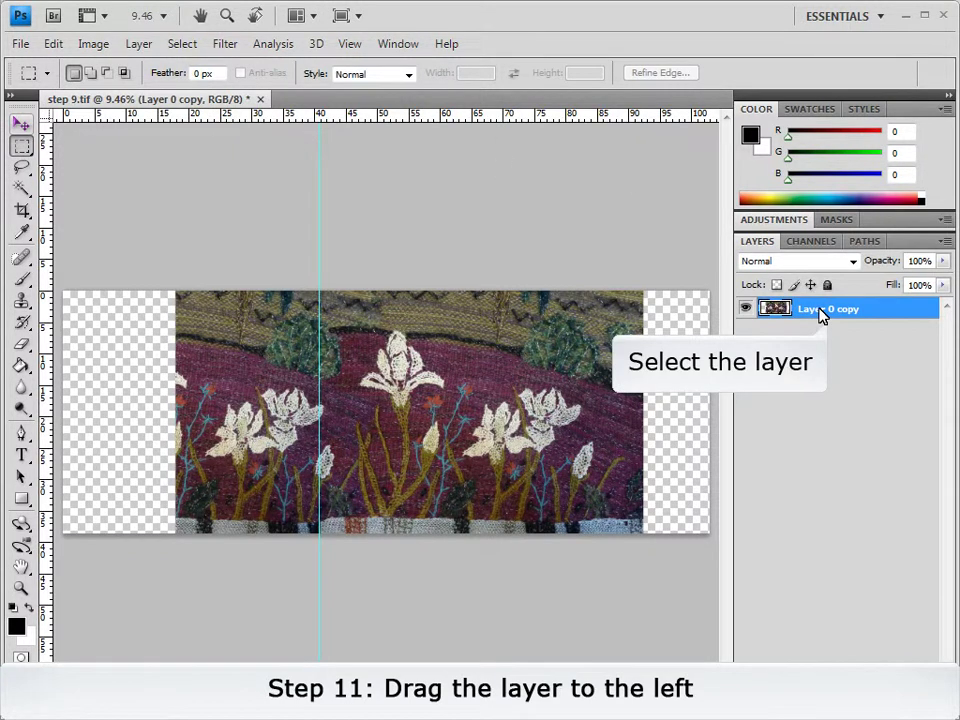
drag(222, 383, 118, 381)
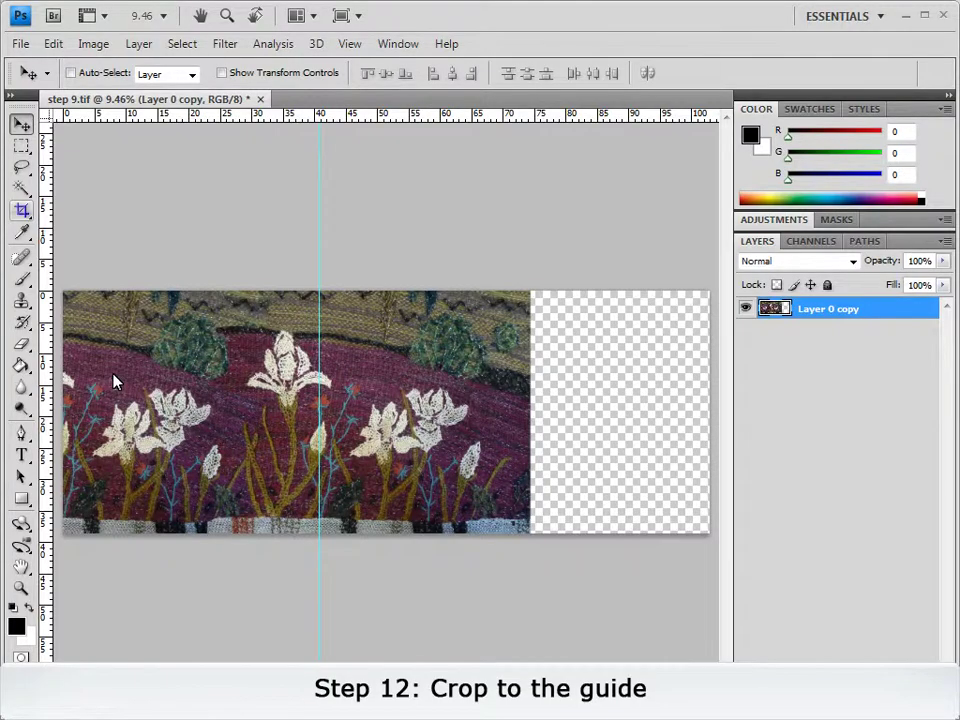
click(22, 210)
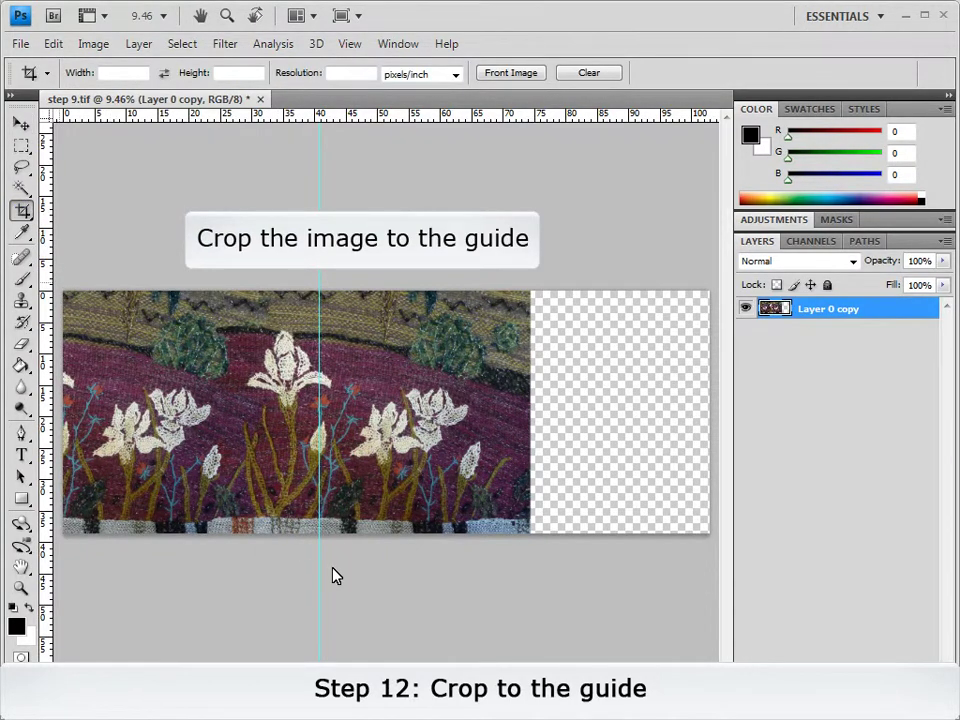
key(Return)
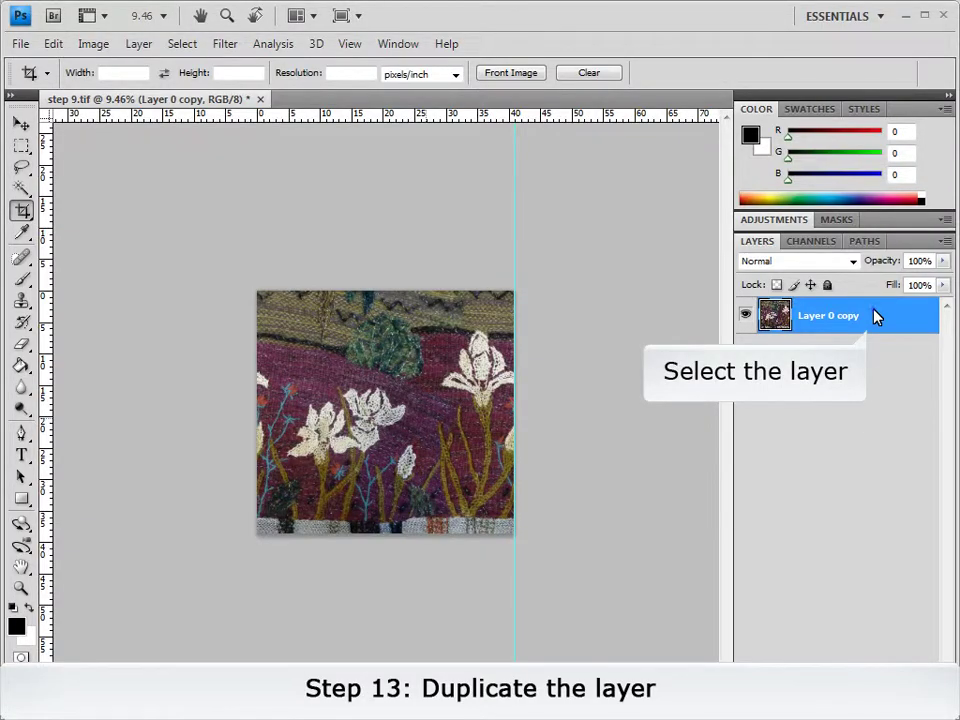
- Duplicate the tile layer as Layer 0 copy 2 via Layer > Duplicate Layer
click(137, 46)
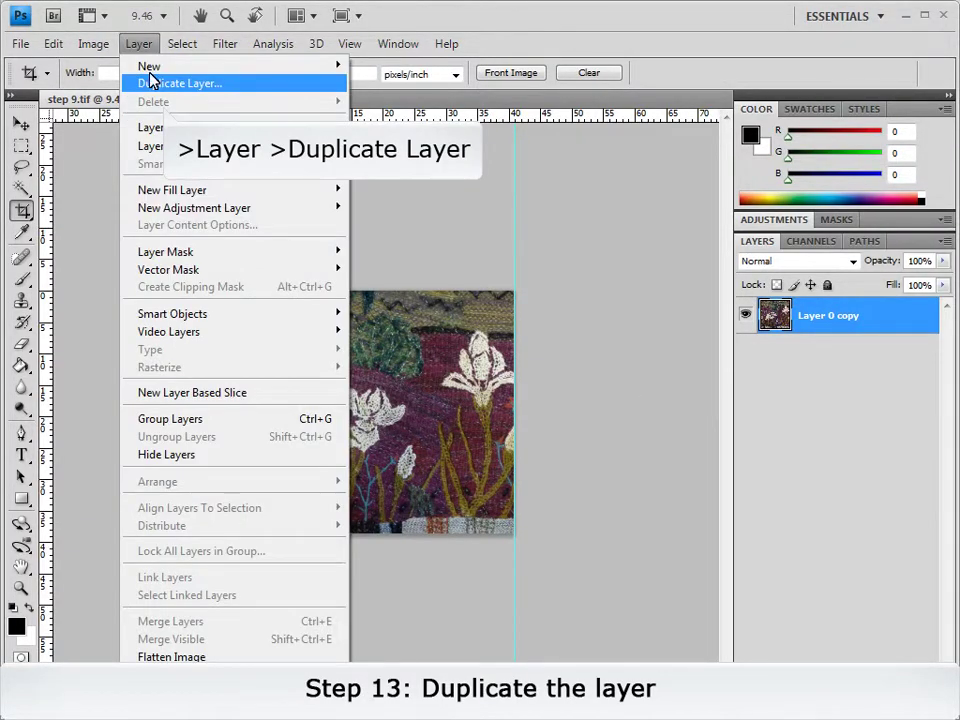
click(161, 84)
click(899, 272)
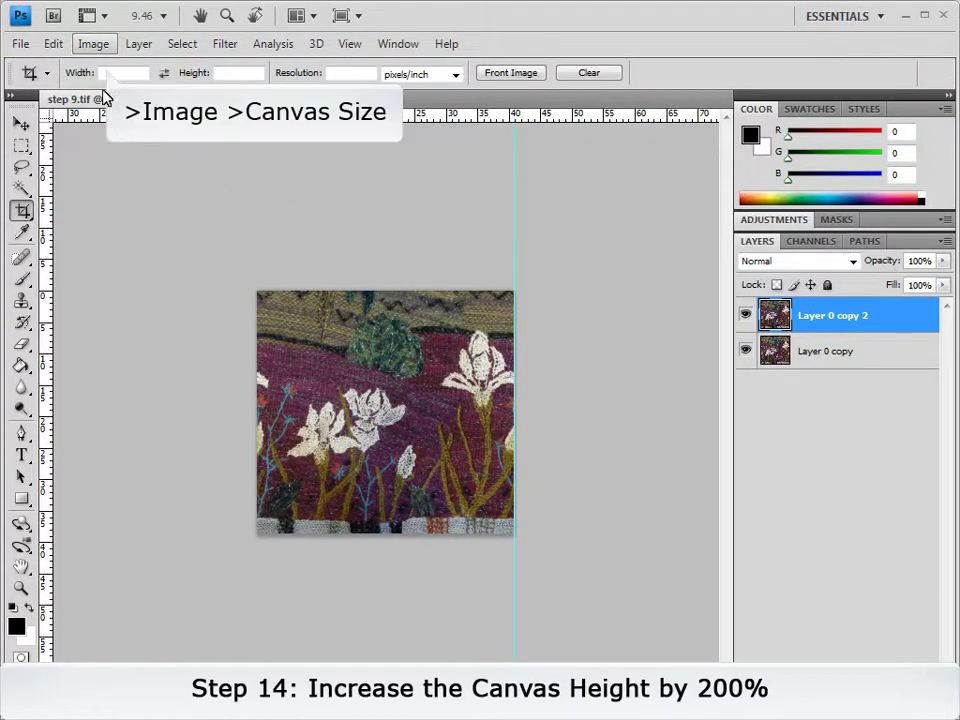
- Set Canvas Size height to 200 percent with the top-middle anchor
click(94, 46)
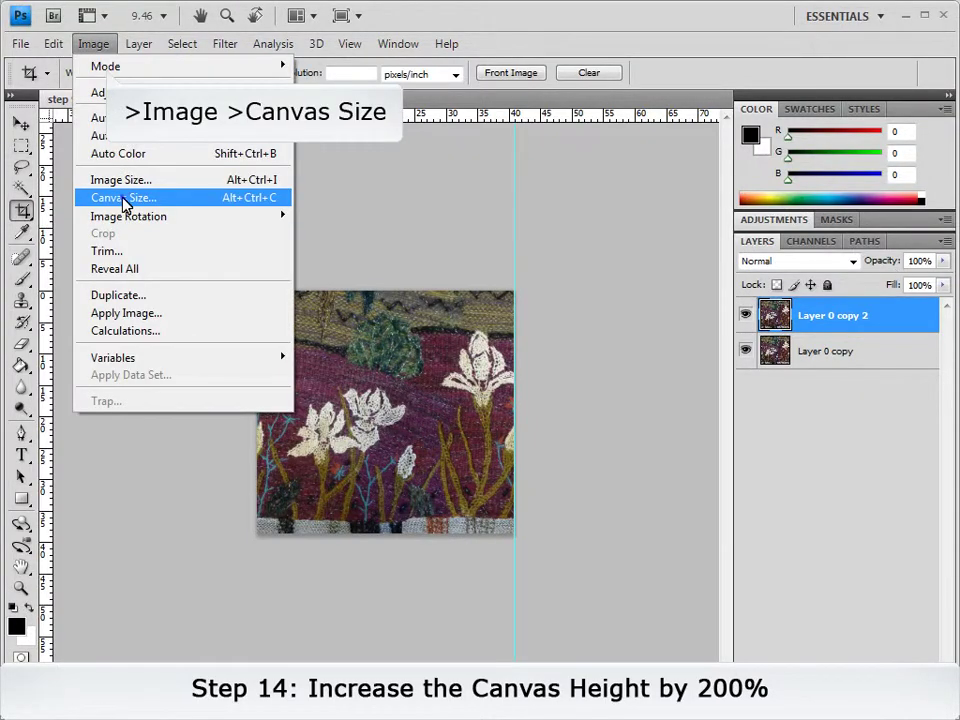
click(125, 199)
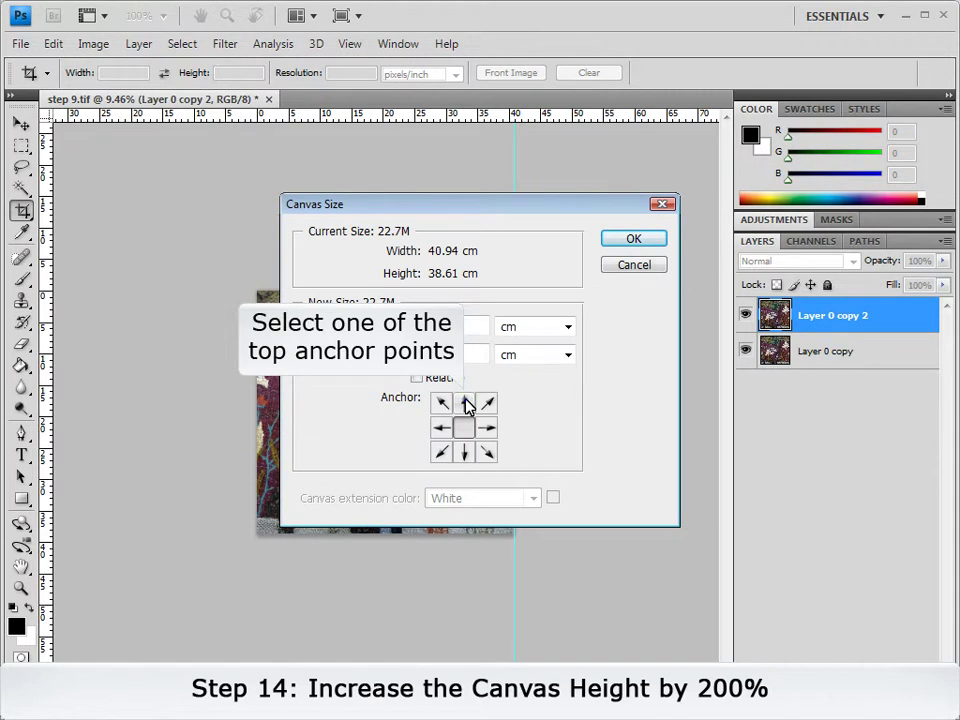
click(464, 402)
click(522, 356)
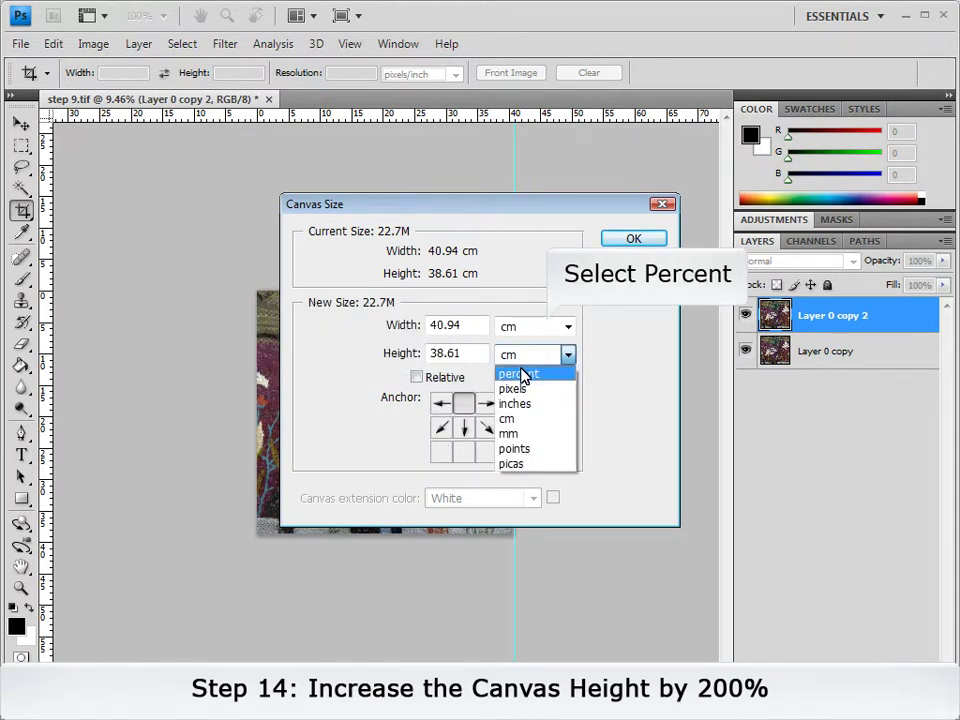
click(519, 374)
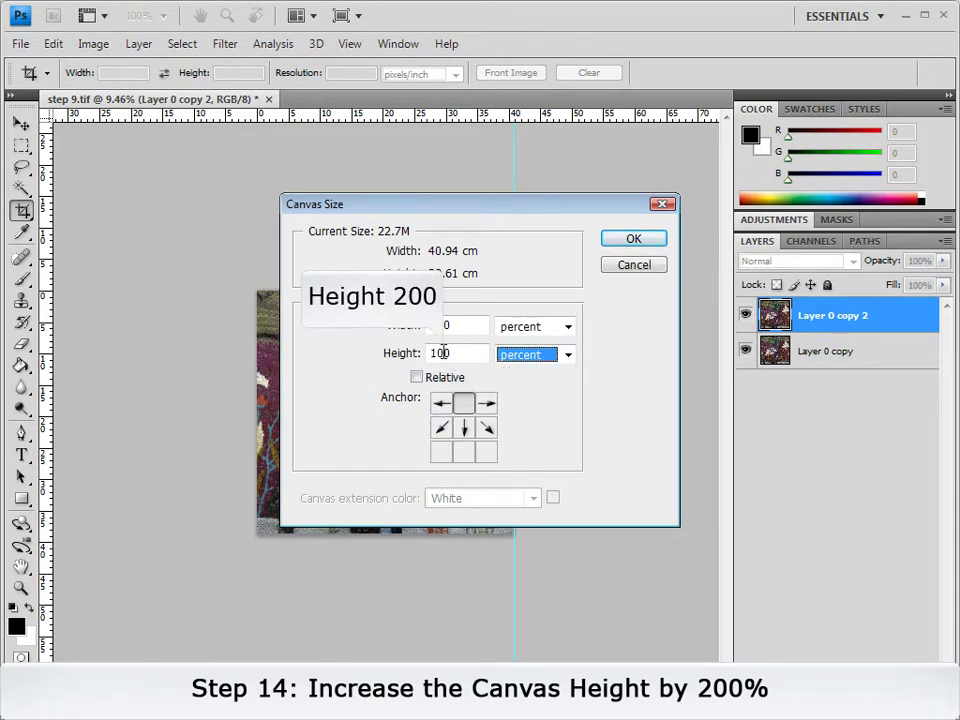
double_click(443, 352)
text(200)
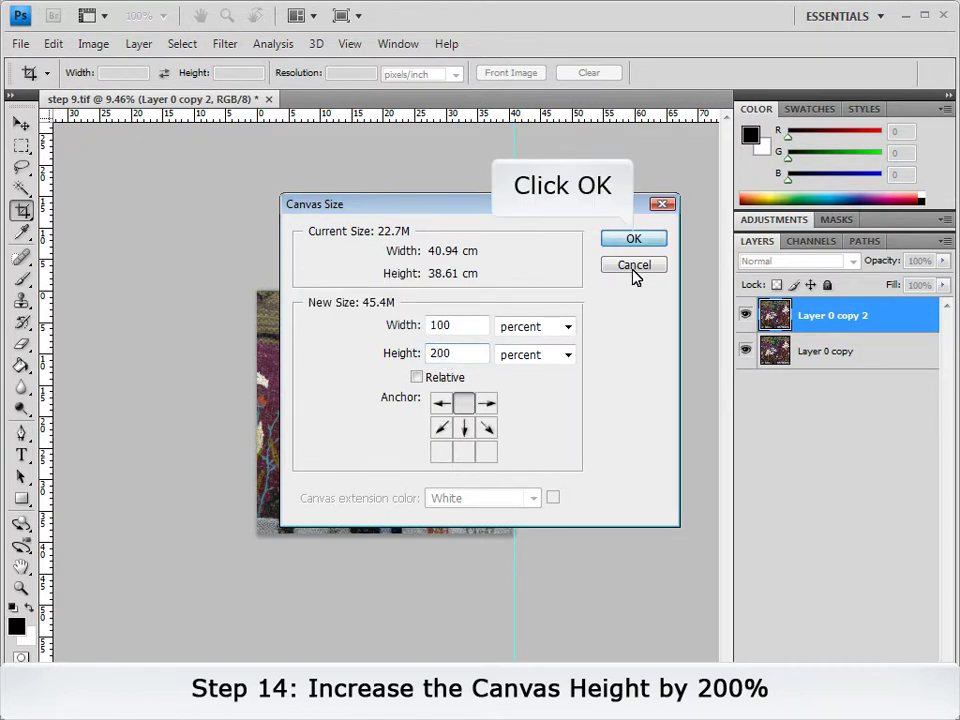
click(636, 241)
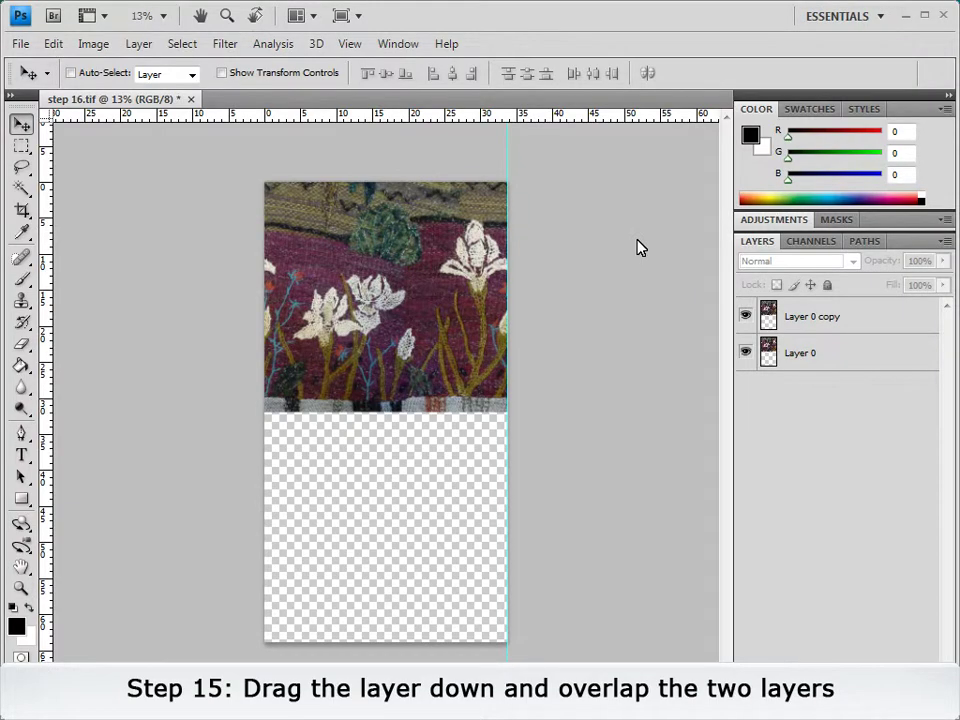
- Set Layer 0 copy to 70% opacity, slide it down to overlap, then restore 100% opacity
click(876, 319)
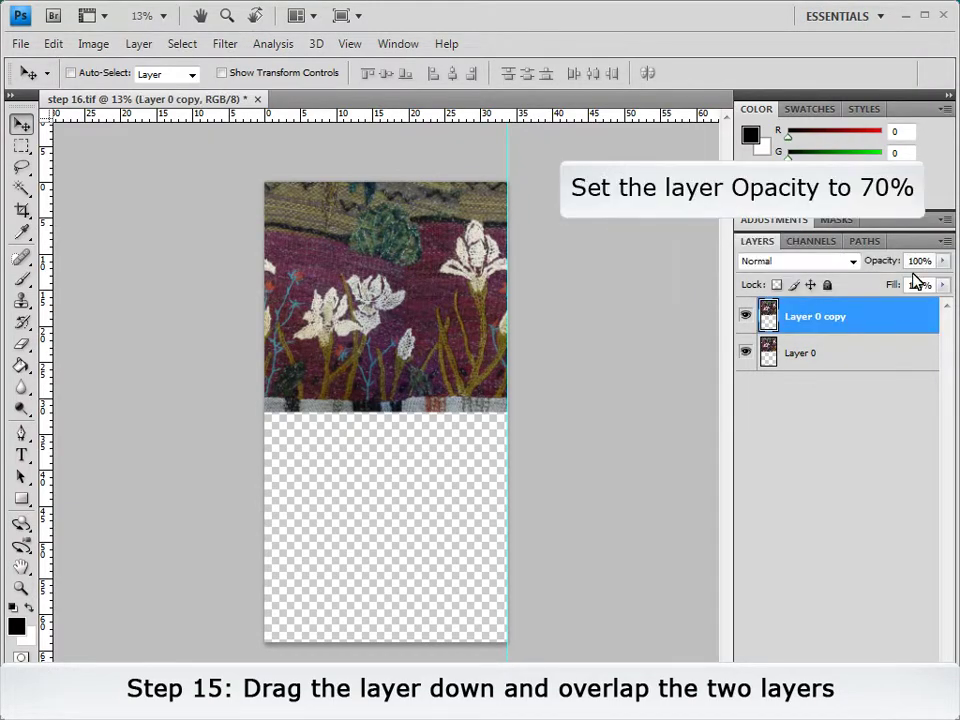
text(70)
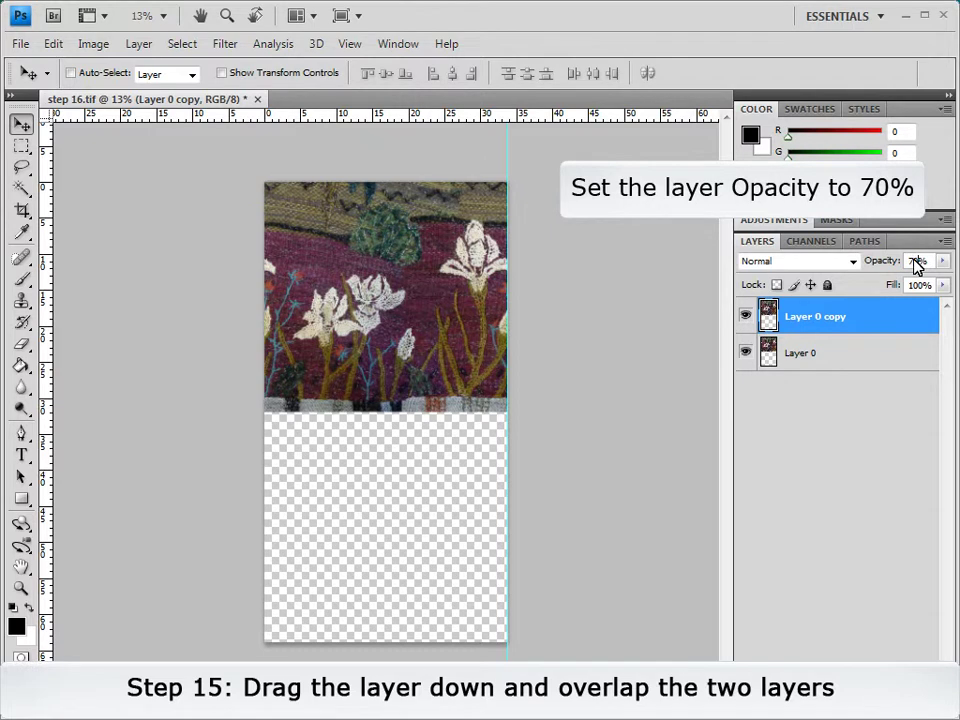
drag(404, 274, 405, 418)
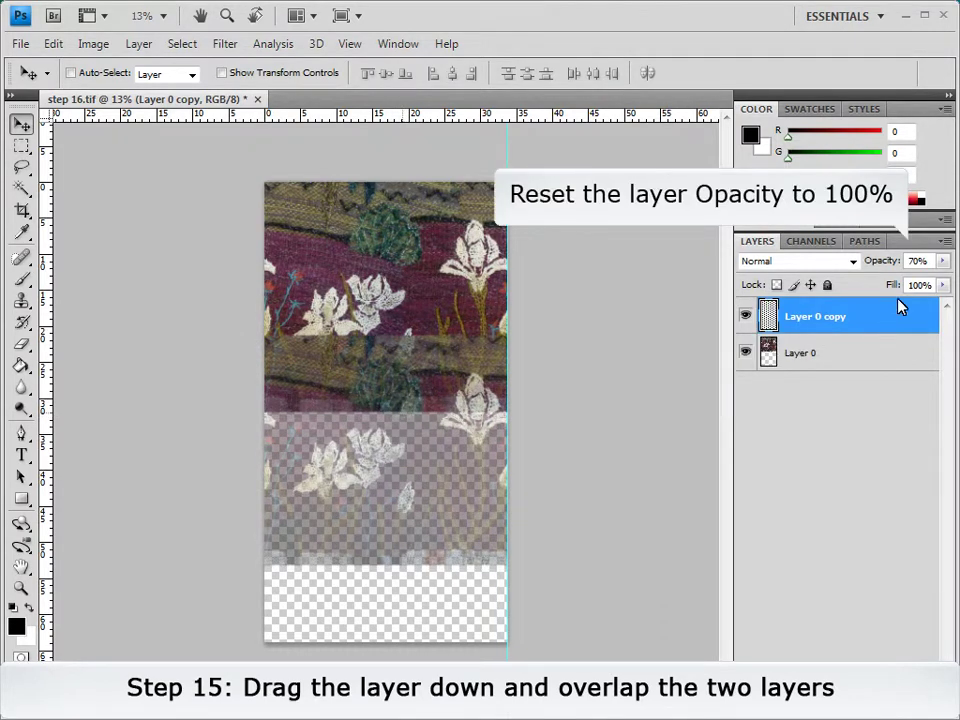
double_click(917, 260)
text(100)
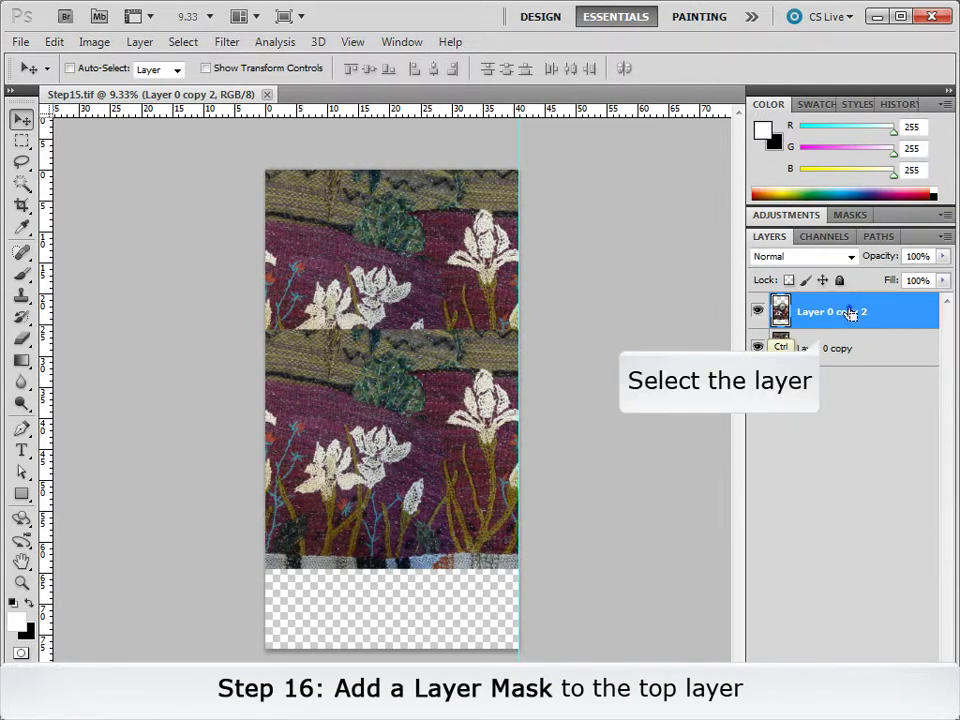
- Load Layer 0 copy 2's pixels as a selection and add a Reveal Selection layer mask
ctrl+click(812, 313)
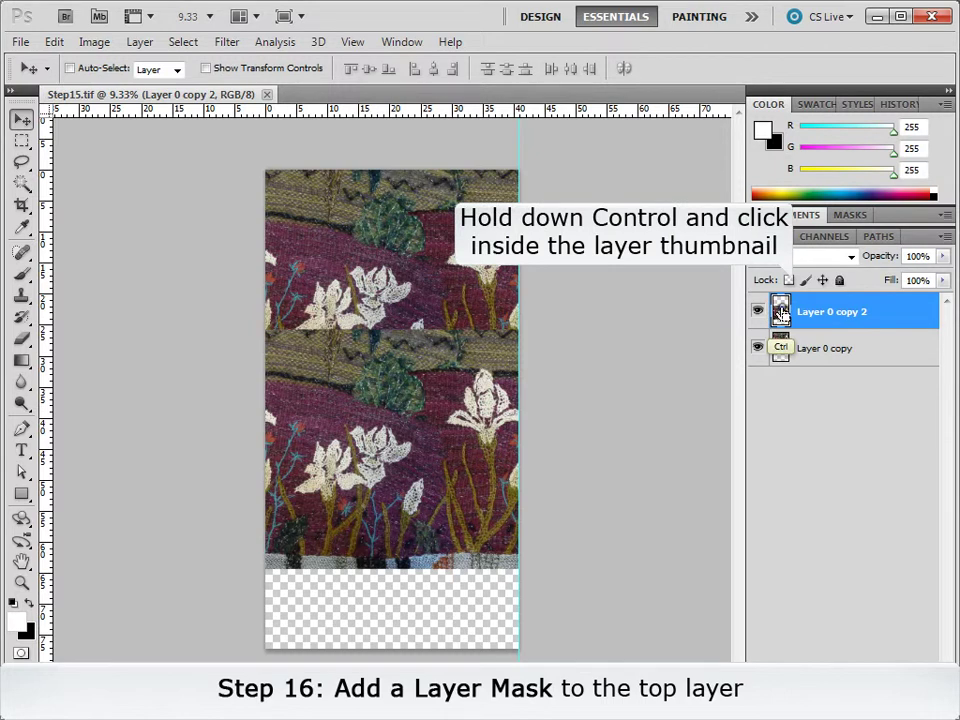
click(139, 42)
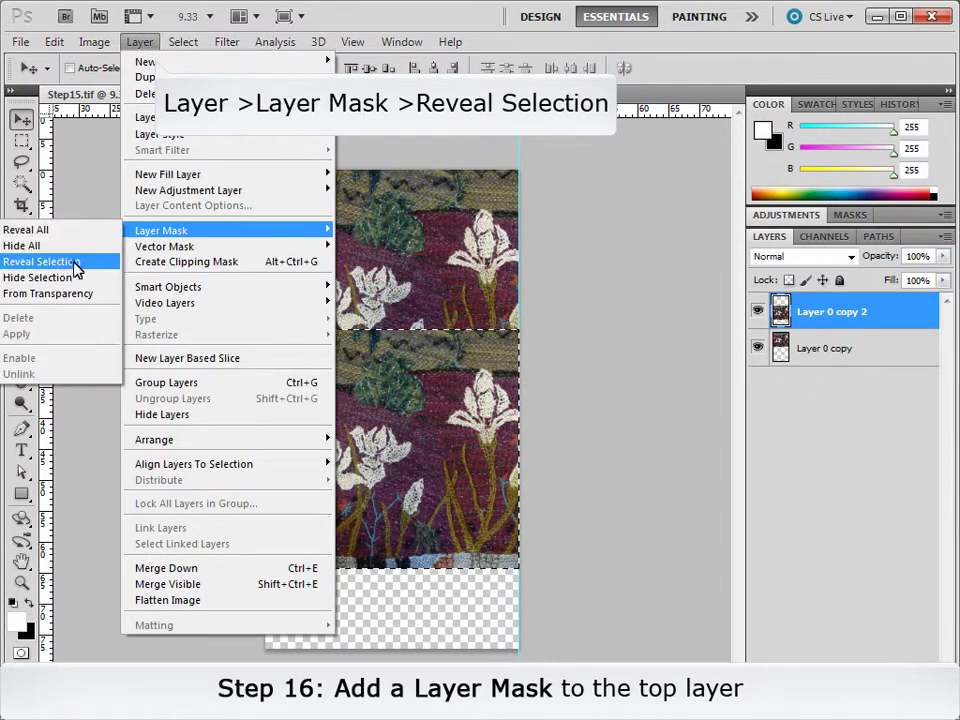
click(78, 260)
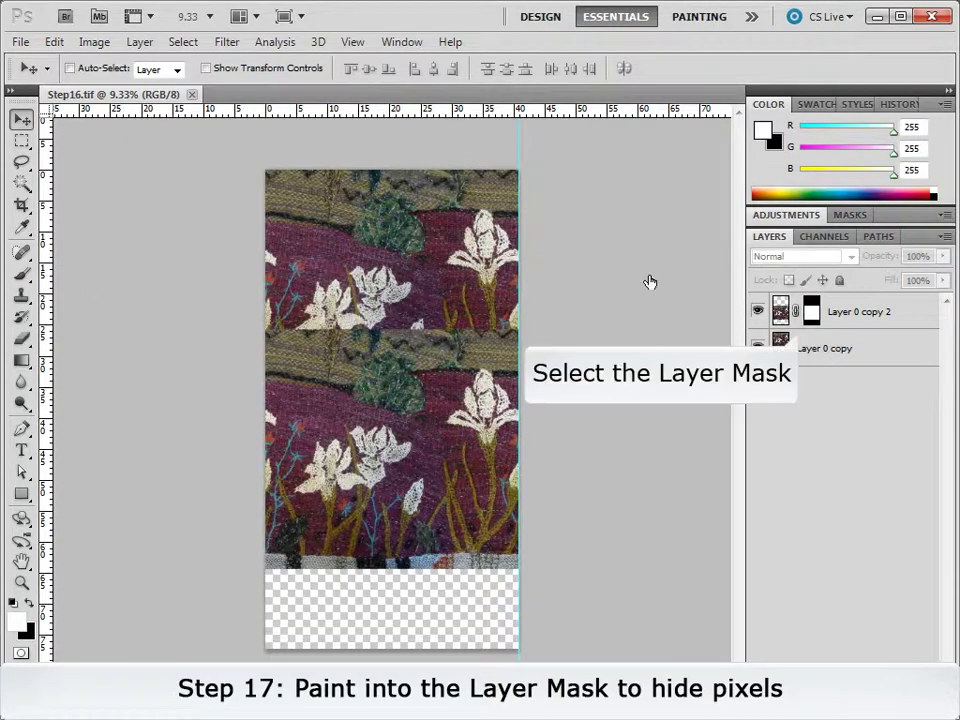
- Paint black on Layer 0 copy 2's mask with a 300 px brush along the horizontal seam
click(811, 311)
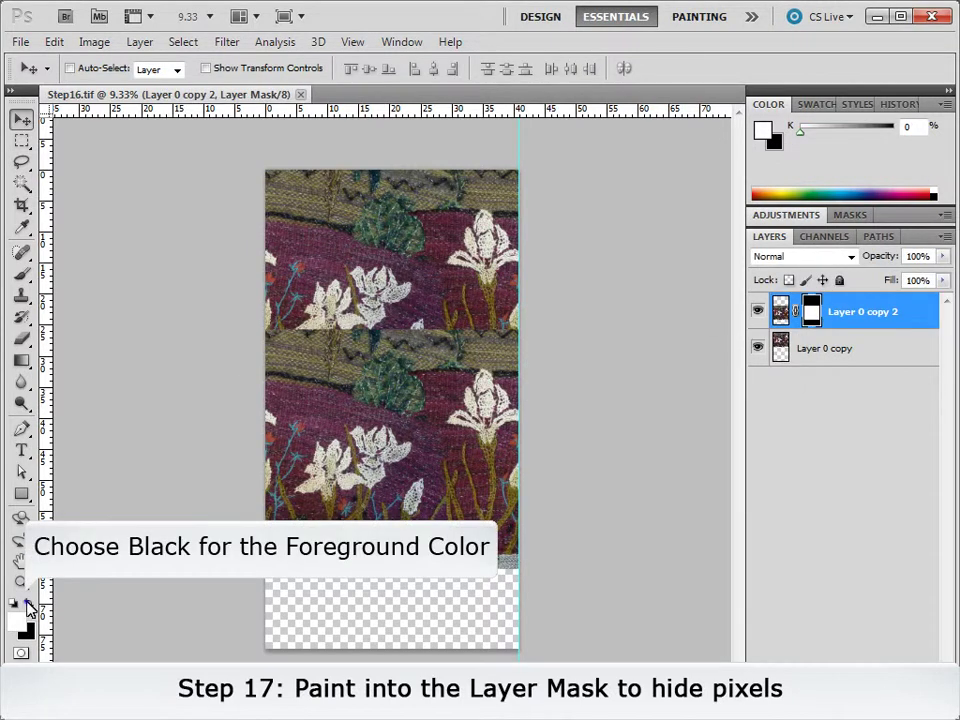
click(28, 604)
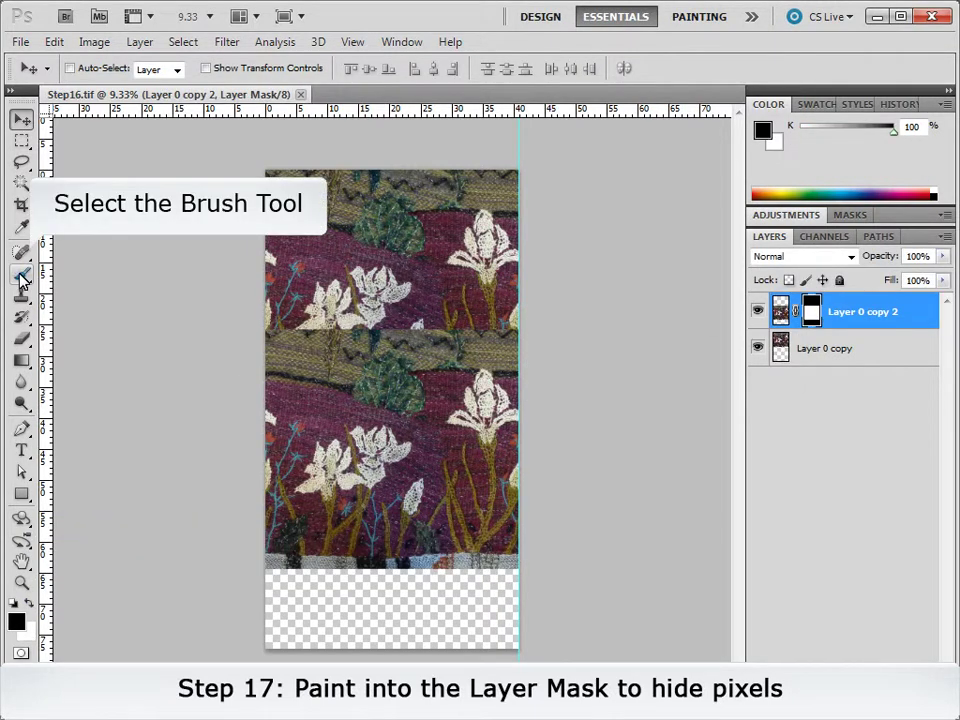
click(21, 273)
drag(277, 347, 380, 345)
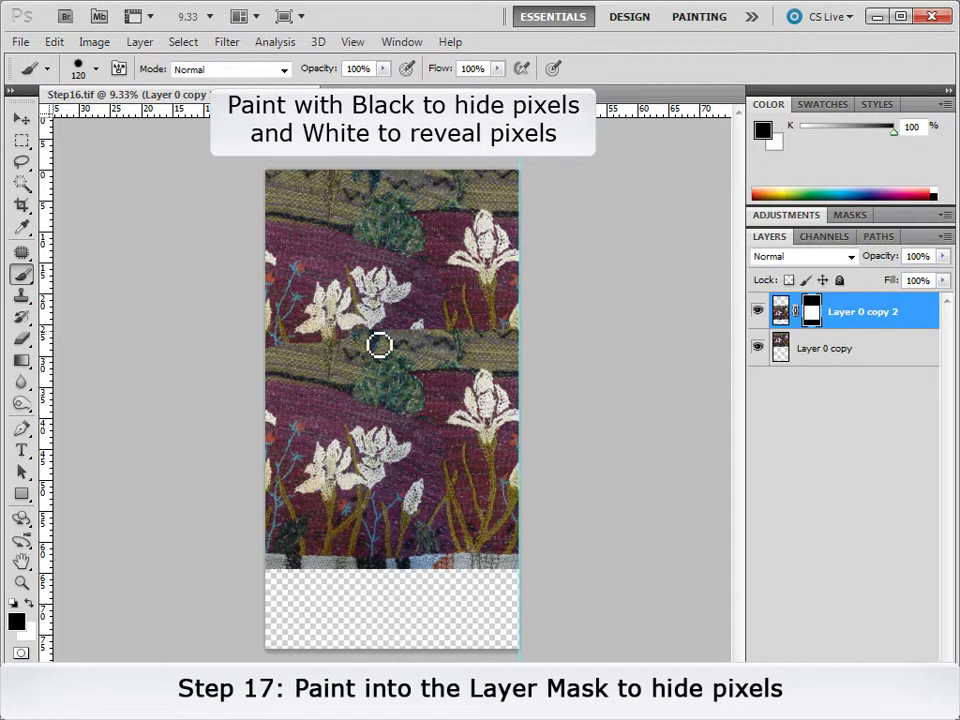
key(bracketright)
key(bracketright)
key(bracketright)
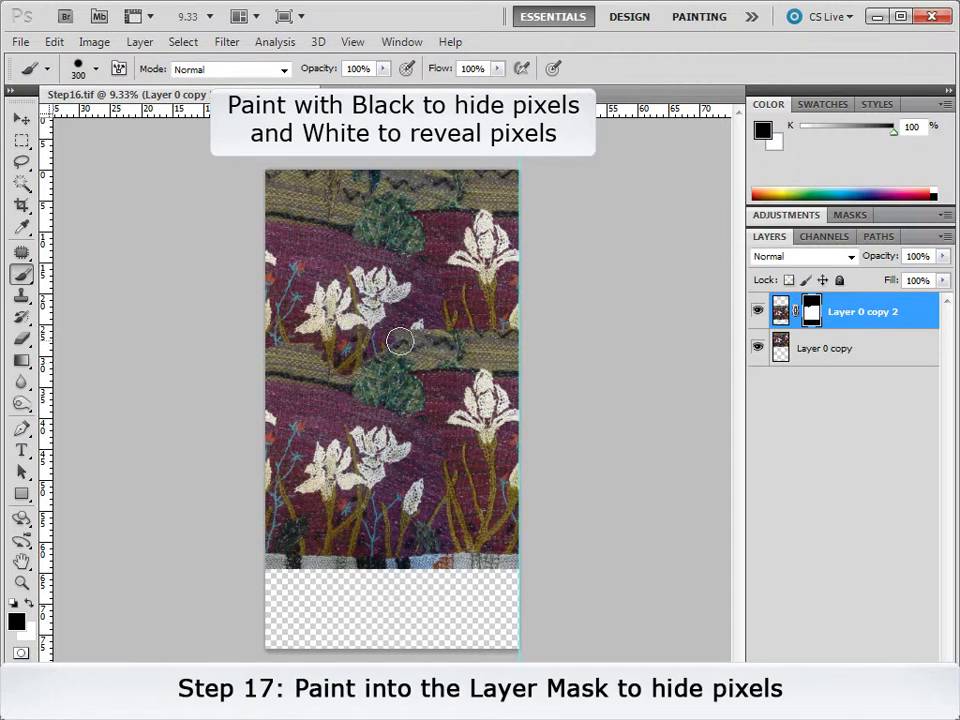
mouse_move(399, 341)
mouse_down()
mouse_move(522, 354)
mouse_move(302, 364)
mouse_up()
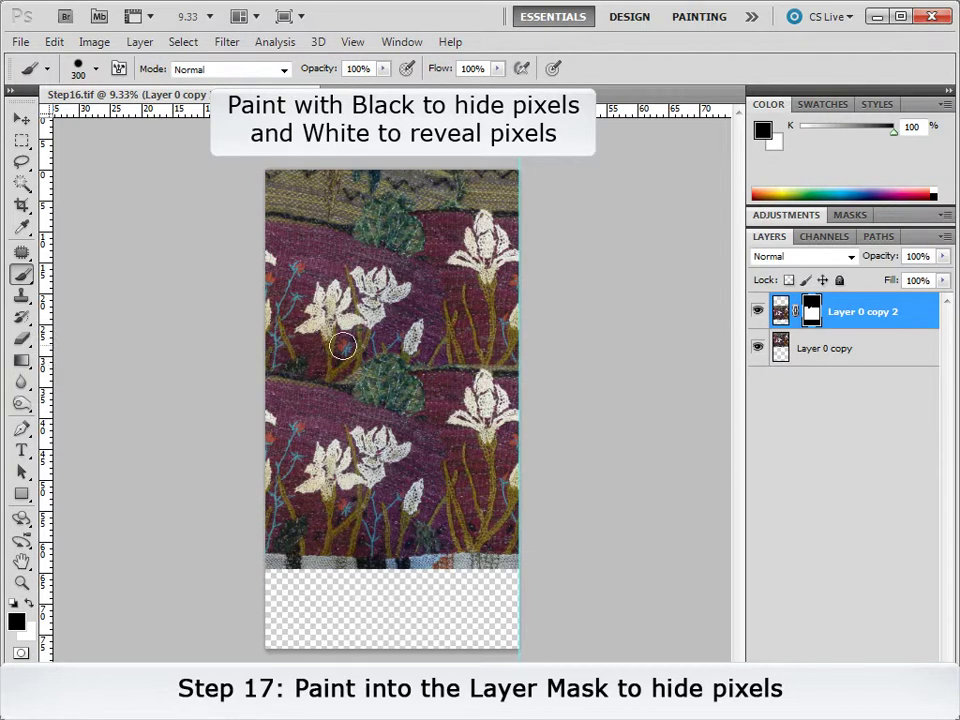
drag(443, 349, 489, 340)
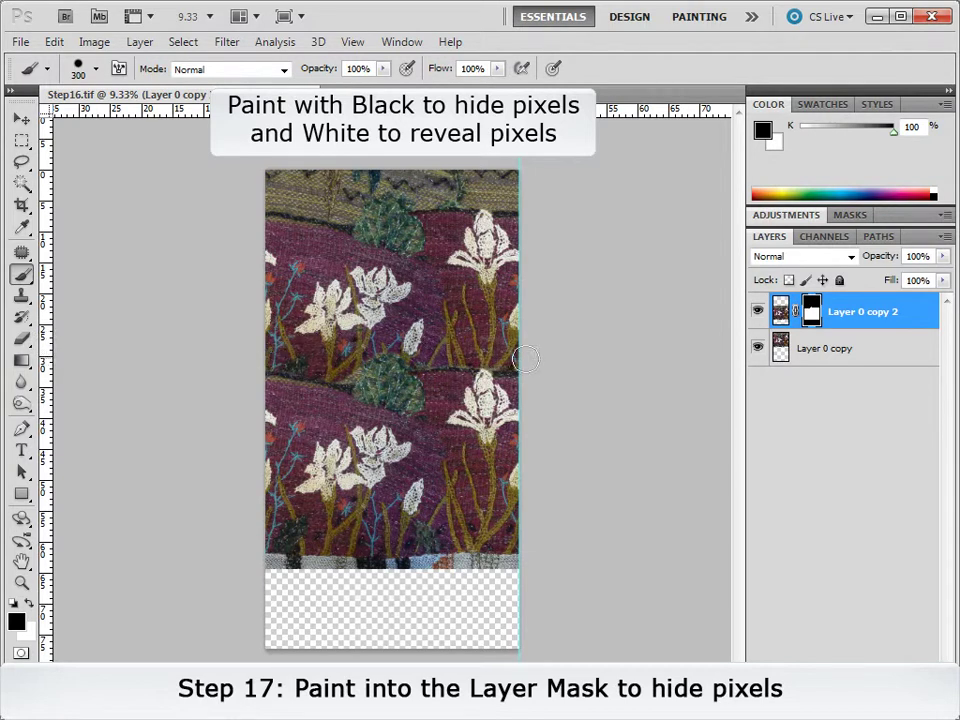
- Zoom into the seam, paint the mask black around the green bush, then white right of the leaf
click(21, 583)
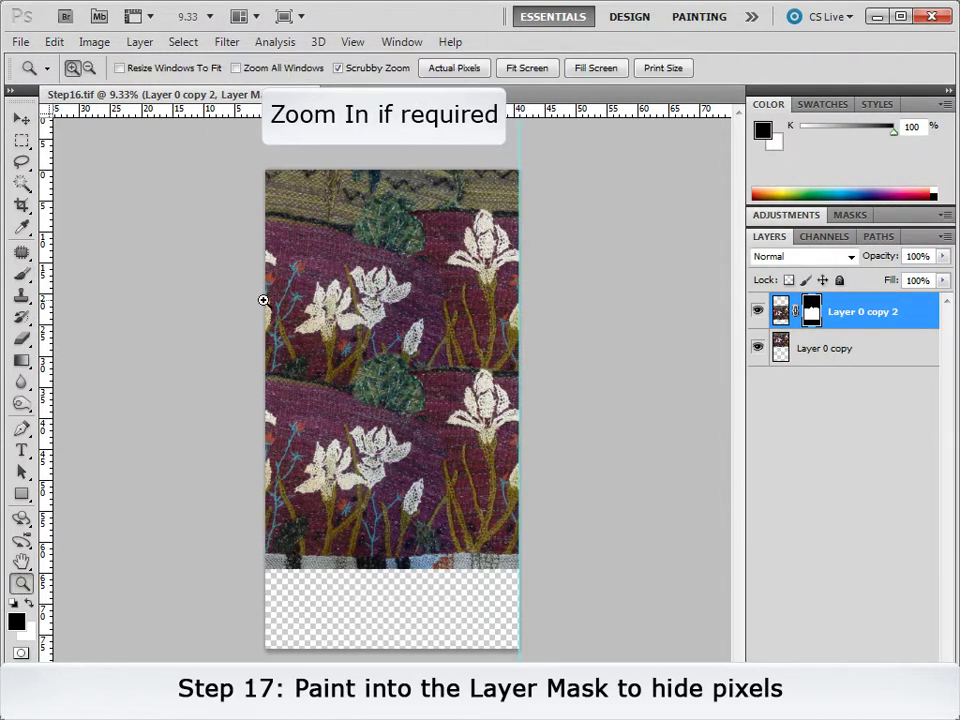
click(263, 300)
click(21, 273)
mouse_move(566, 458)
mouse_down()
mouse_move(441, 458)
mouse_move(679, 477)
mouse_up()
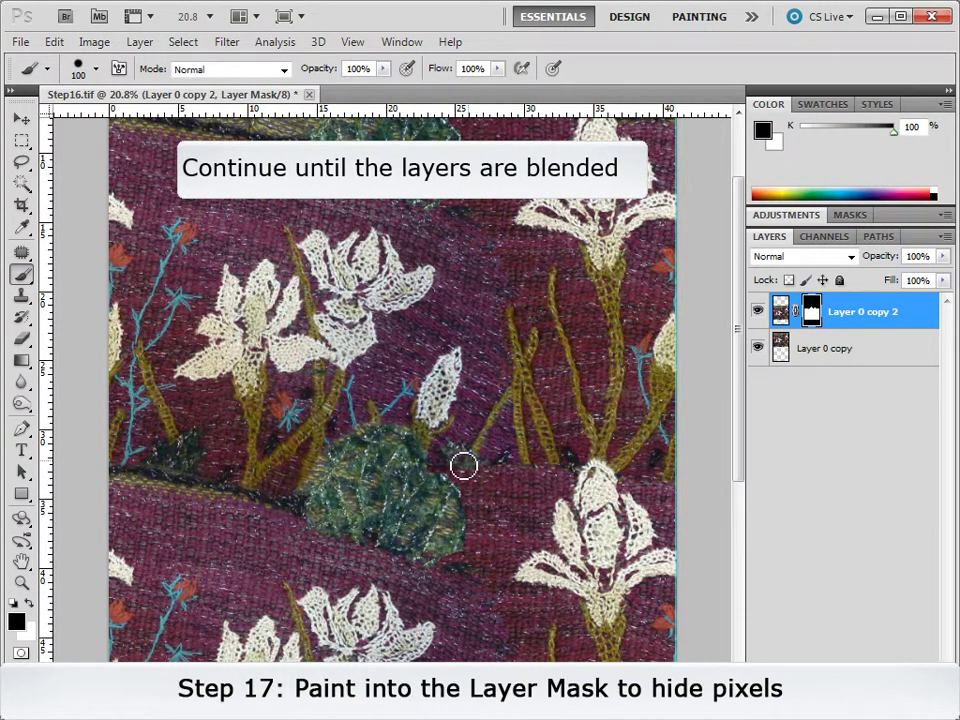
mouse_move(452, 463)
mouse_down()
mouse_move(275, 499)
mouse_move(112, 474)
mouse_up()
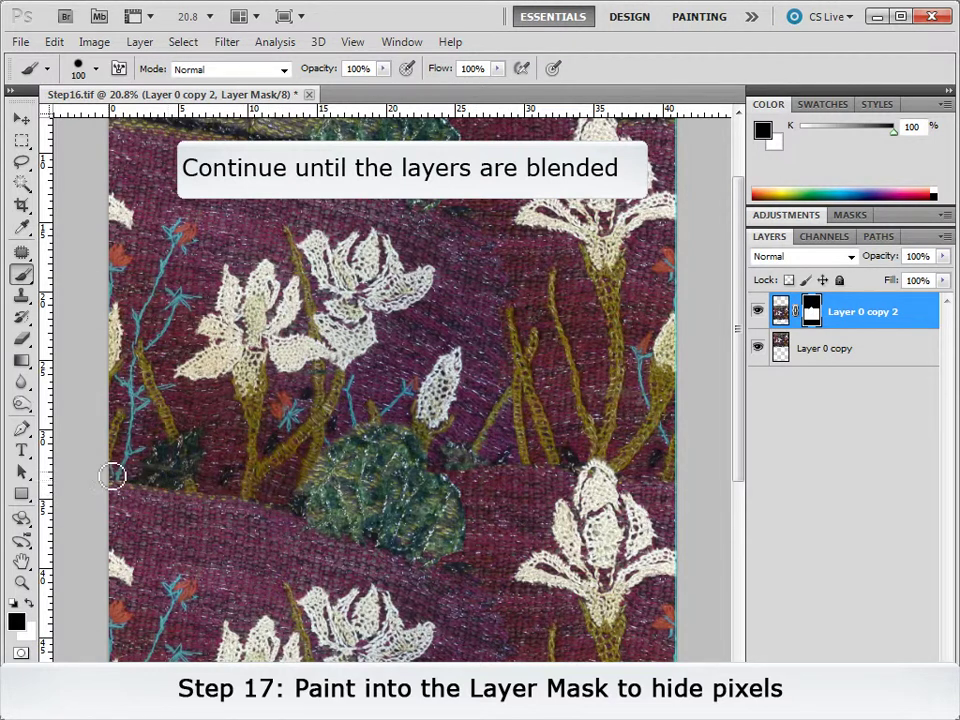
mouse_move(317, 467)
mouse_down()
mouse_move(332, 450)
mouse_move(404, 437)
mouse_up()
key(x)
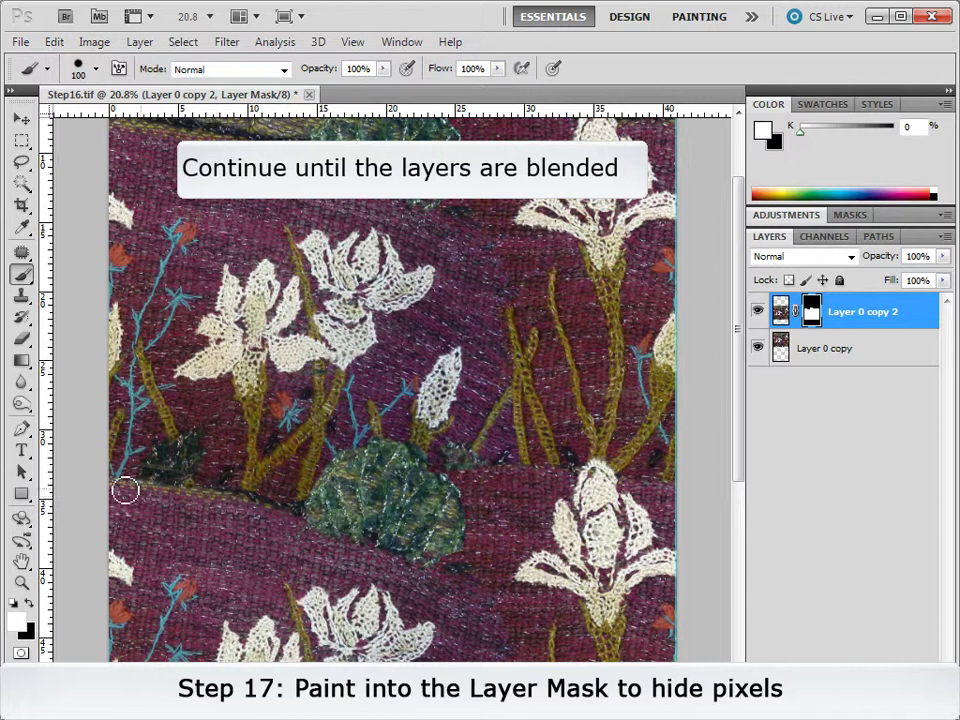
drag(467, 473, 540, 473)
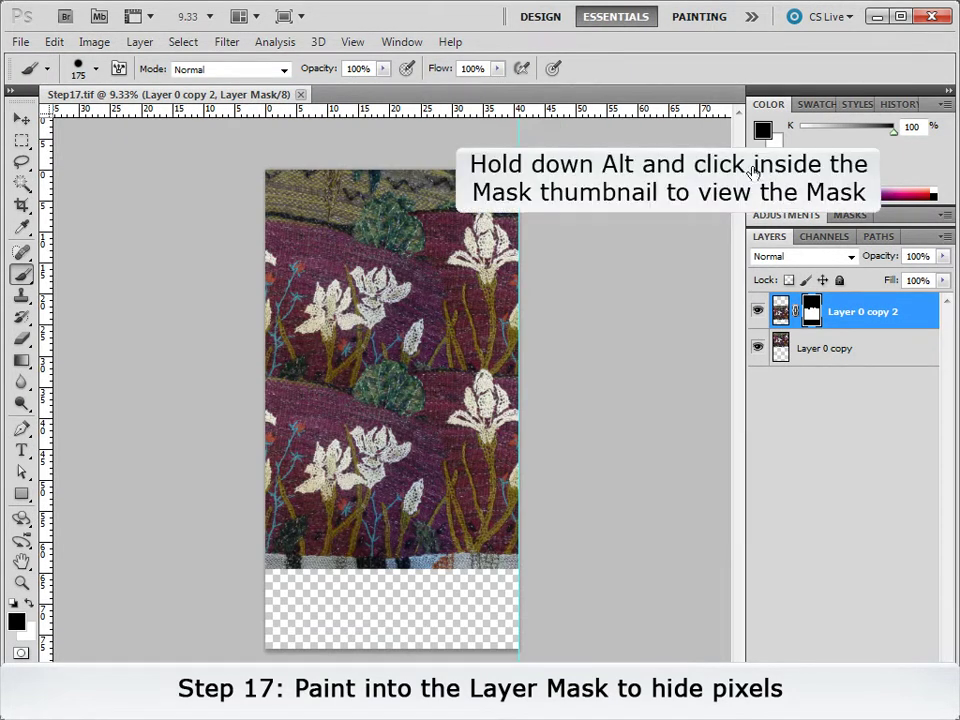
- View the mask alone, paint out stray streaks, check edges with a temporary guide, then return to the image
alt+click(811, 311)
mouse_move(298, 353)
mouse_down()
mouse_move(354, 332)
mouse_move(388, 353)
mouse_move(491, 341)
mouse_up()
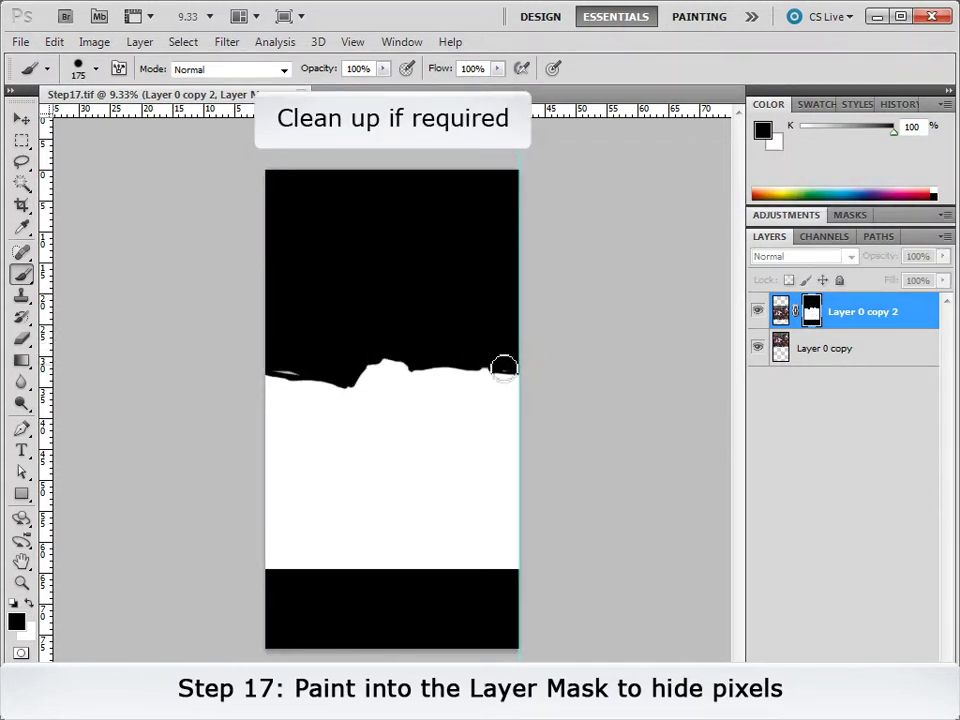
drag(281, 368, 289, 371)
key(x)
drag(410, 106, 408, 373)
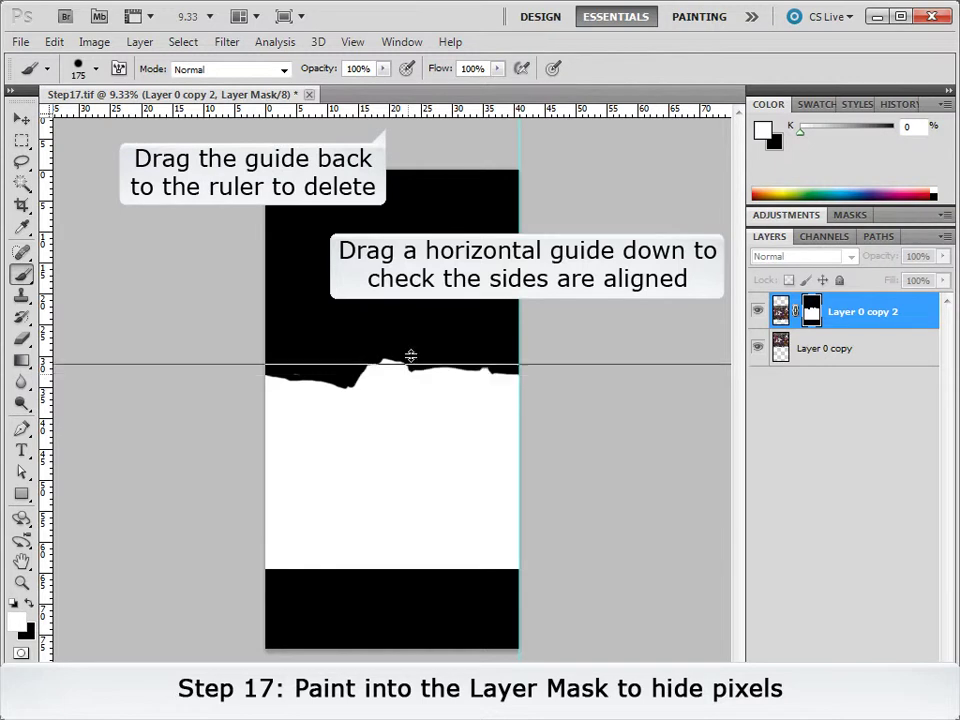
drag(408, 373, 432, 240)
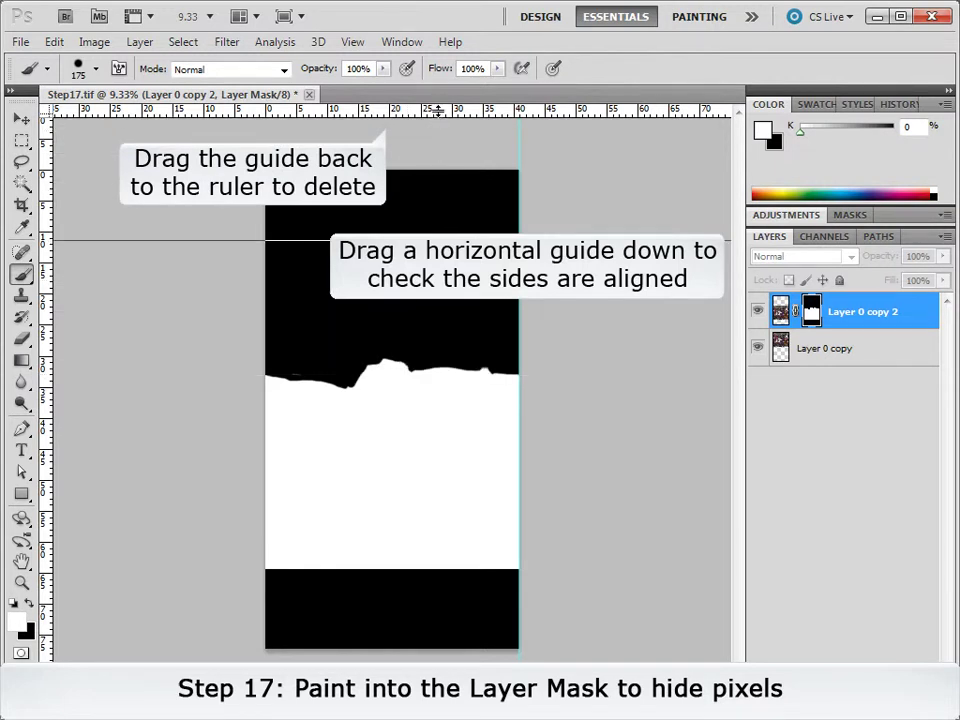
click(757, 311)
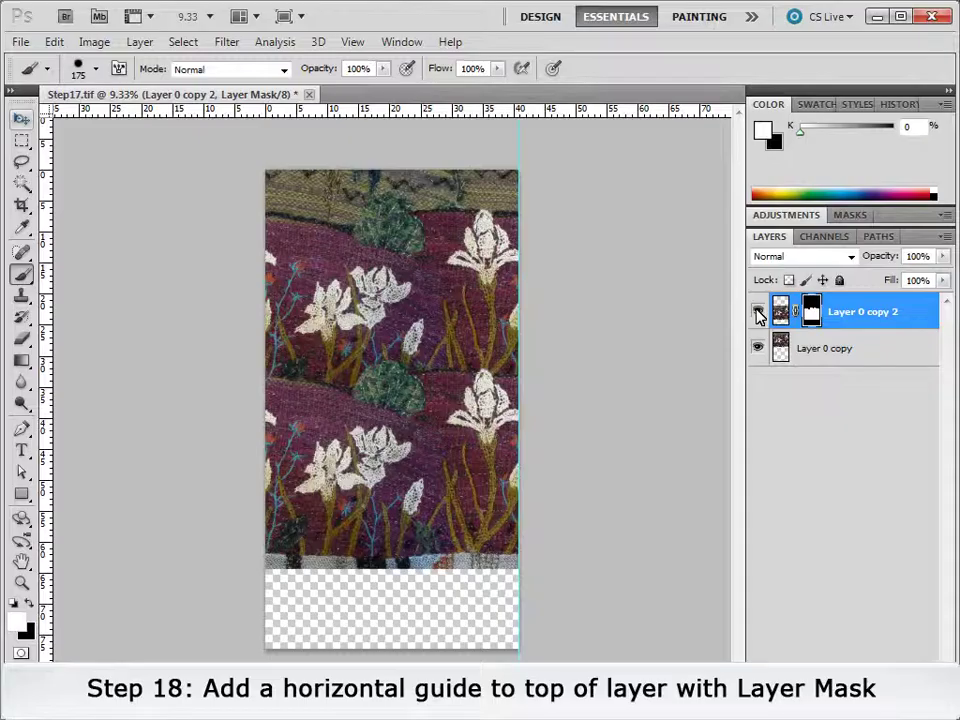
- Place a horizontal guide at the top layer's upper edge and clear the selection
click(20, 120)
ctrl+click(780, 311)
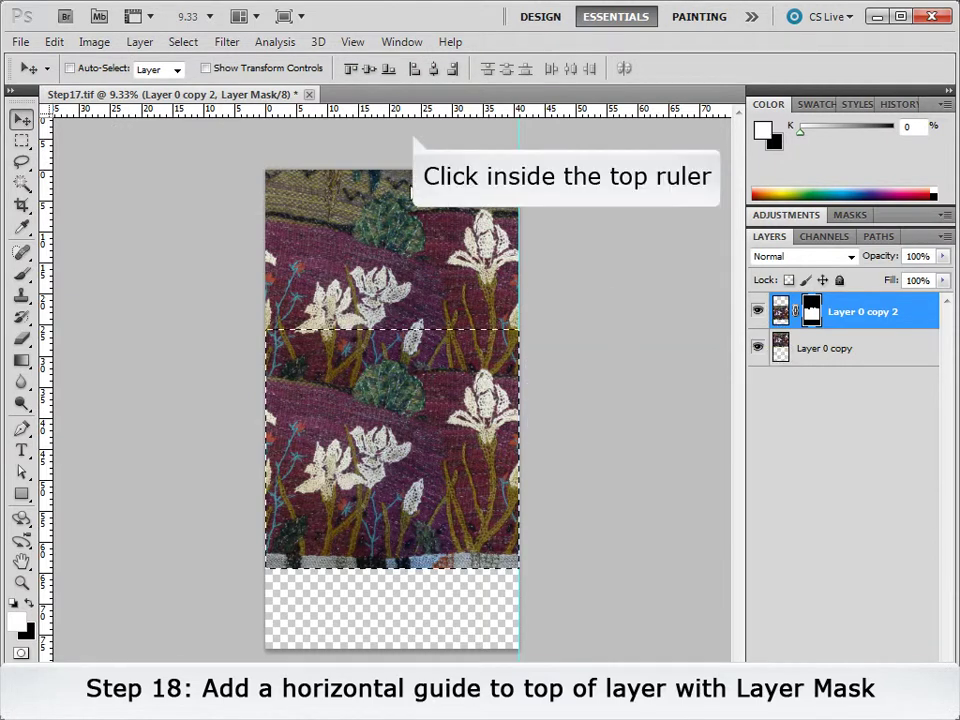
drag(396, 115, 404, 328)
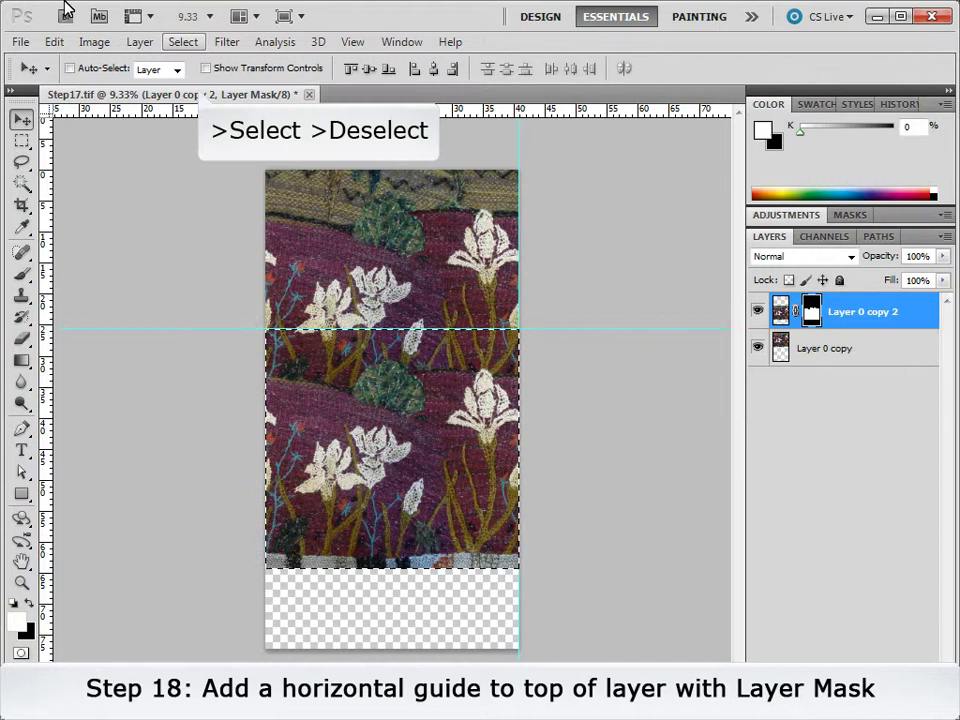
click(182, 43)
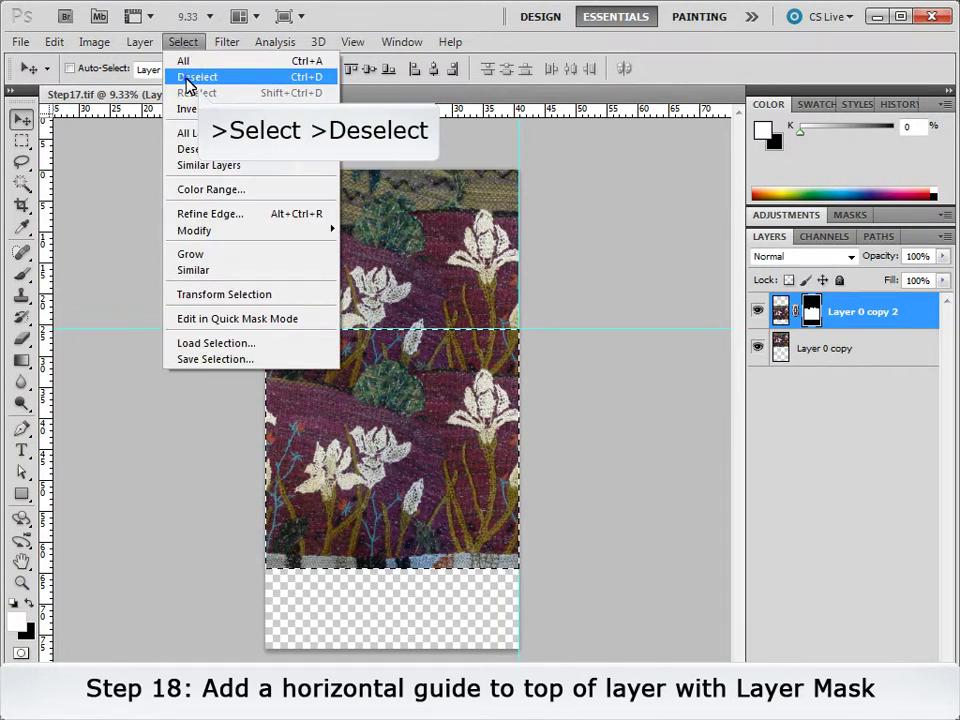
click(192, 77)
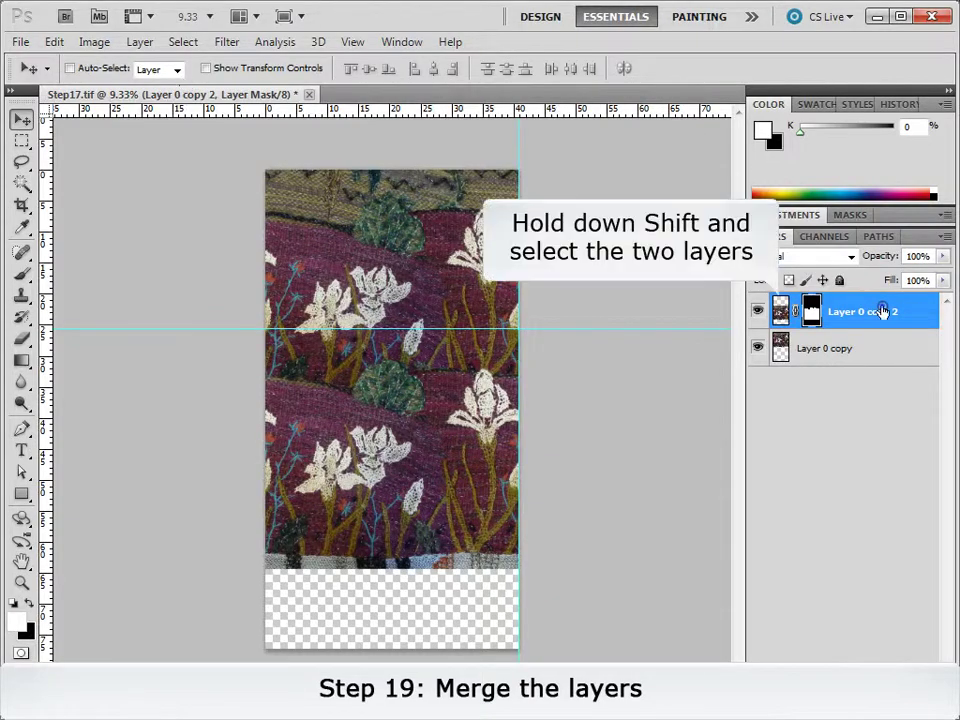
- Select both iris layers and merge them into a single layer
click(882, 312)
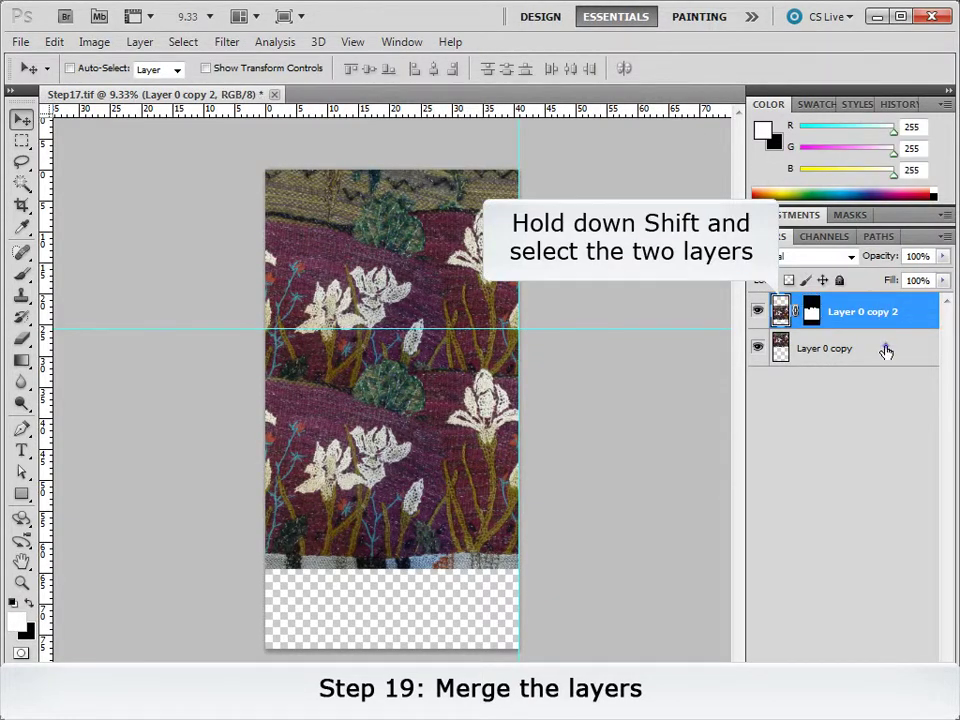
shift+click(886, 349)
click(138, 43)
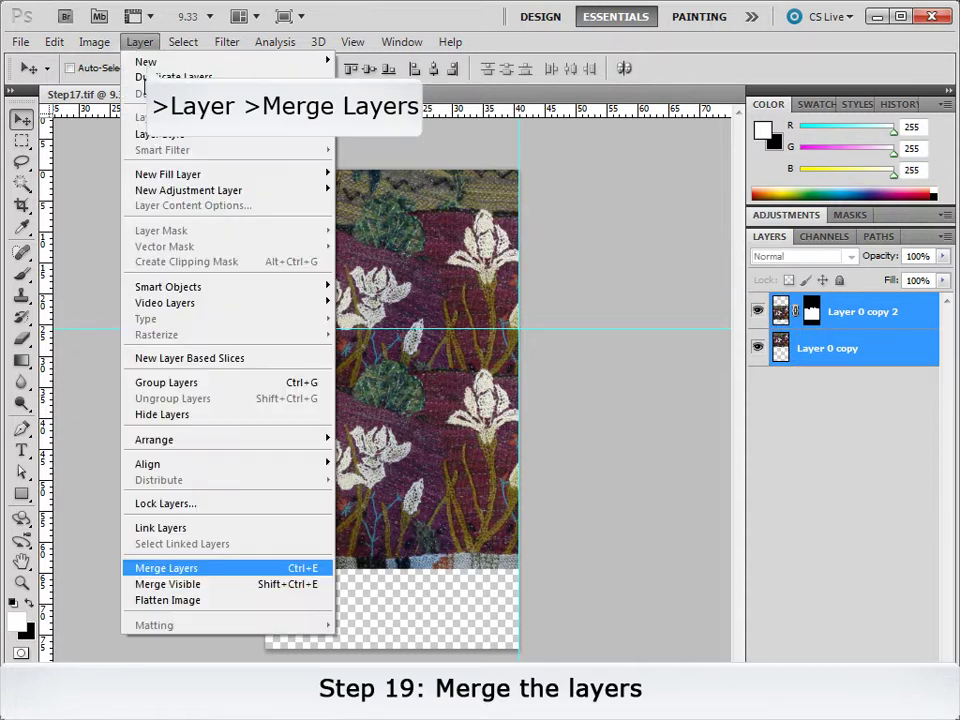
click(161, 568)
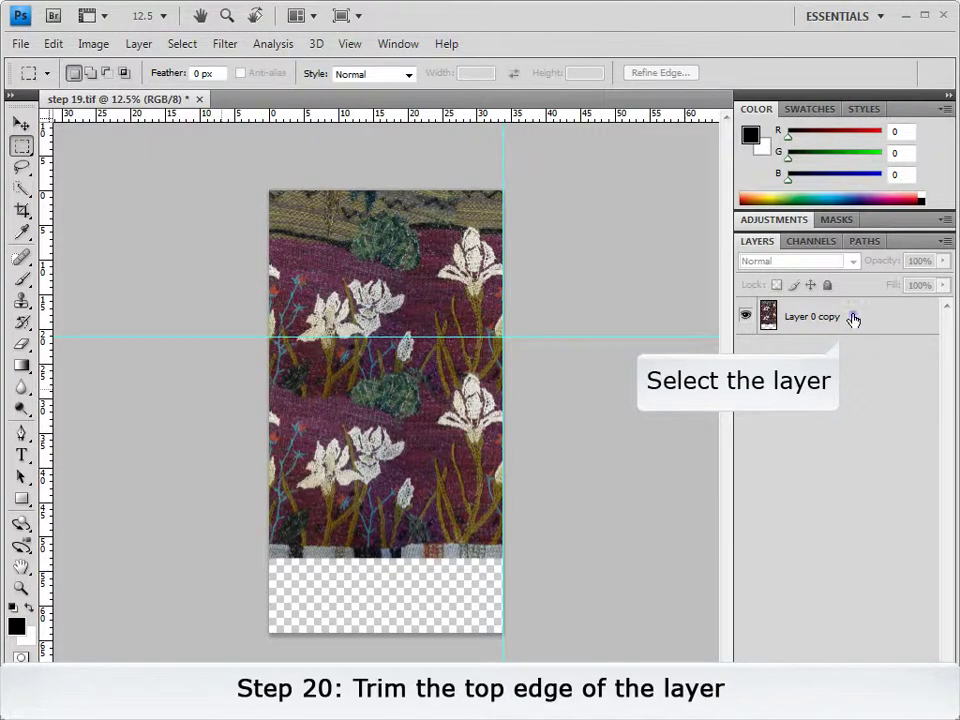
- Delete a rectangular strip across the top of the iris tile layer, then deselect
click(21, 146)
drag(269, 190, 531, 272)
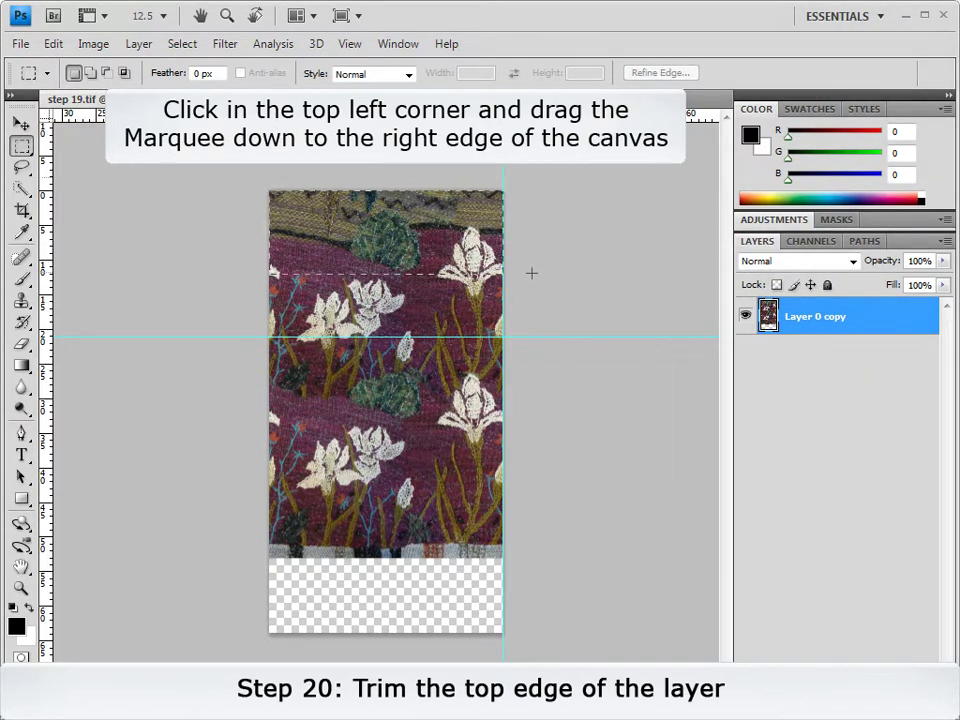
key(Delete)
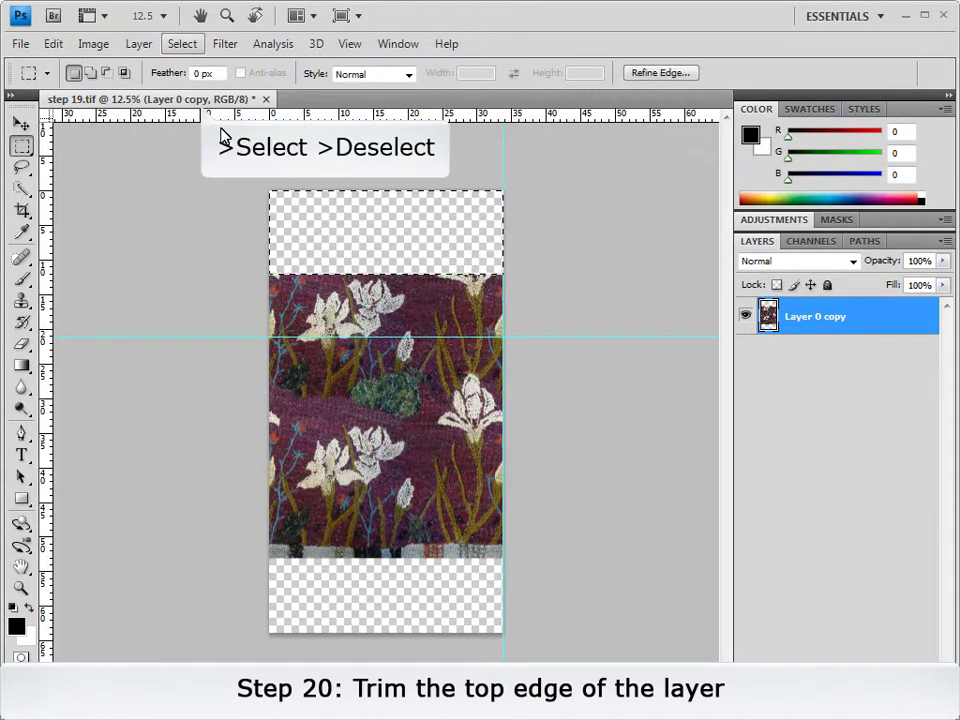
click(180, 44)
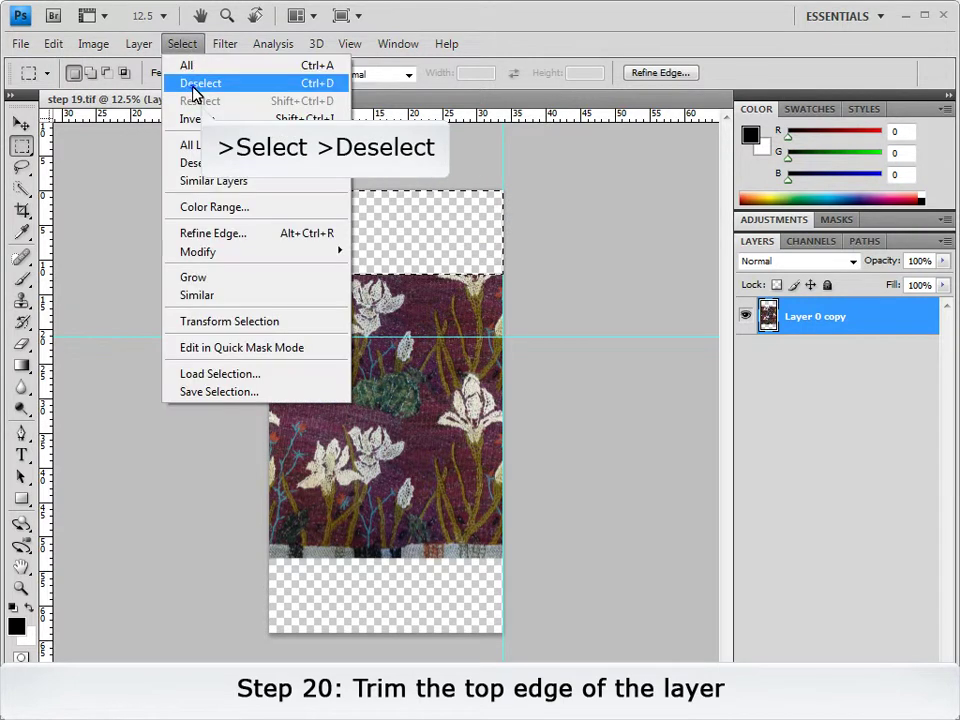
click(190, 82)
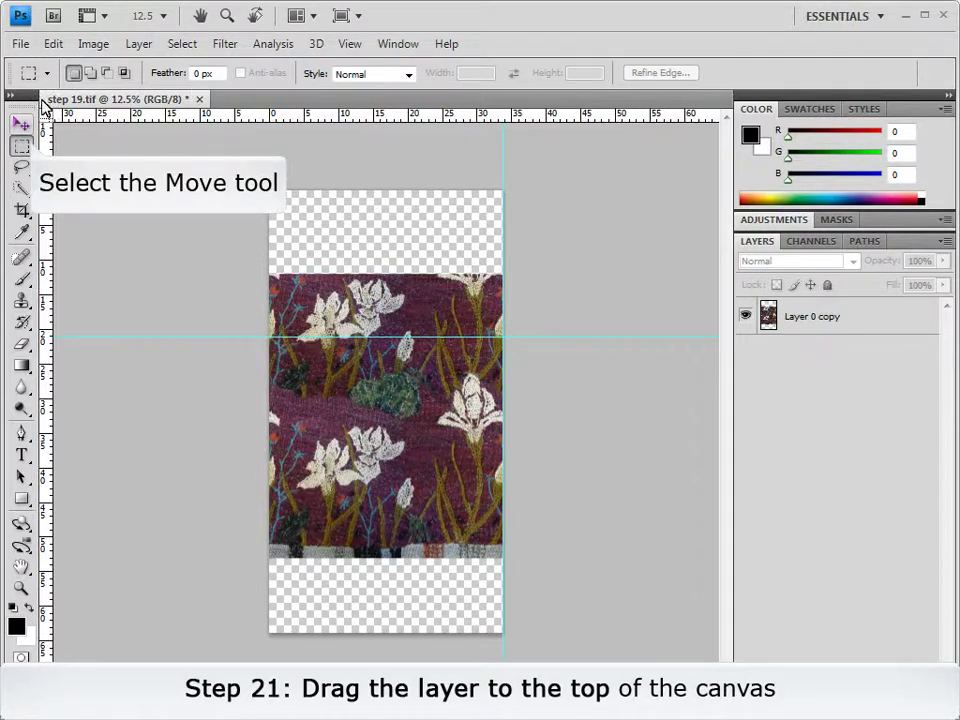
- Move the Layer 0 copy layer up until it sits flush with the canvas top
click(20, 124)
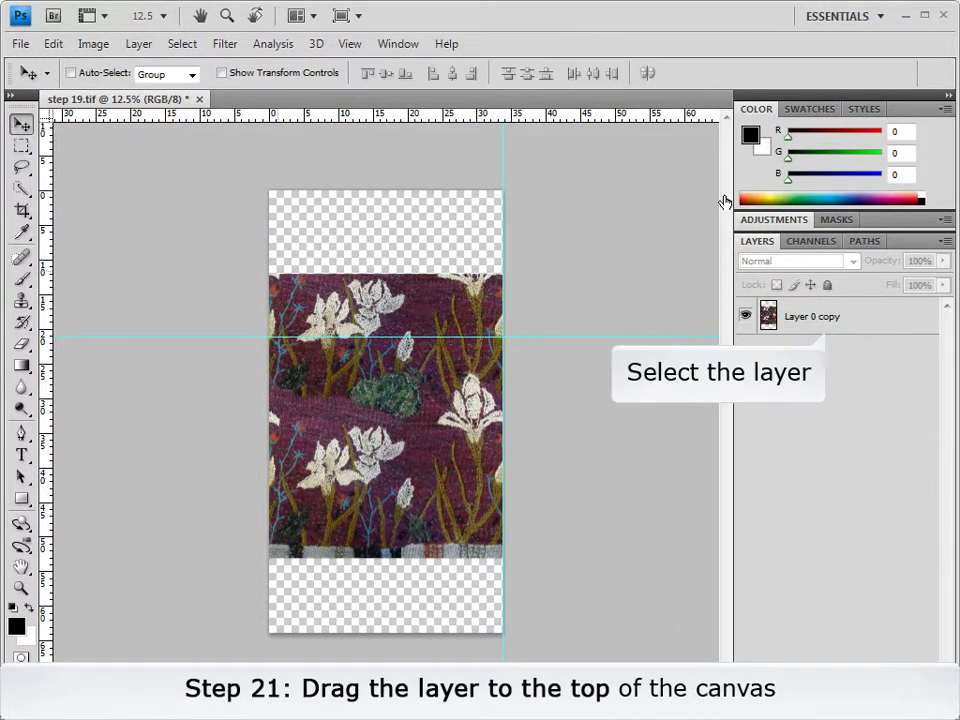
click(835, 316)
drag(382, 289, 382, 205)
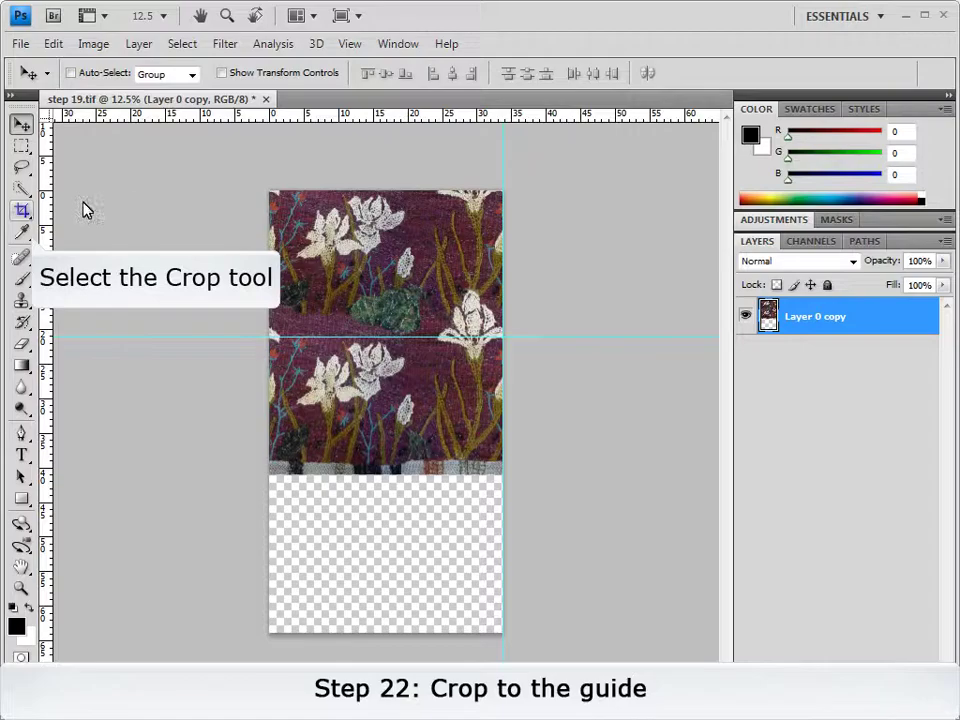
- Crop the tile down to the horizontal guide and set 150 pixels/inch without resampling, keeping 2901 × 1816 px
click(21, 210)
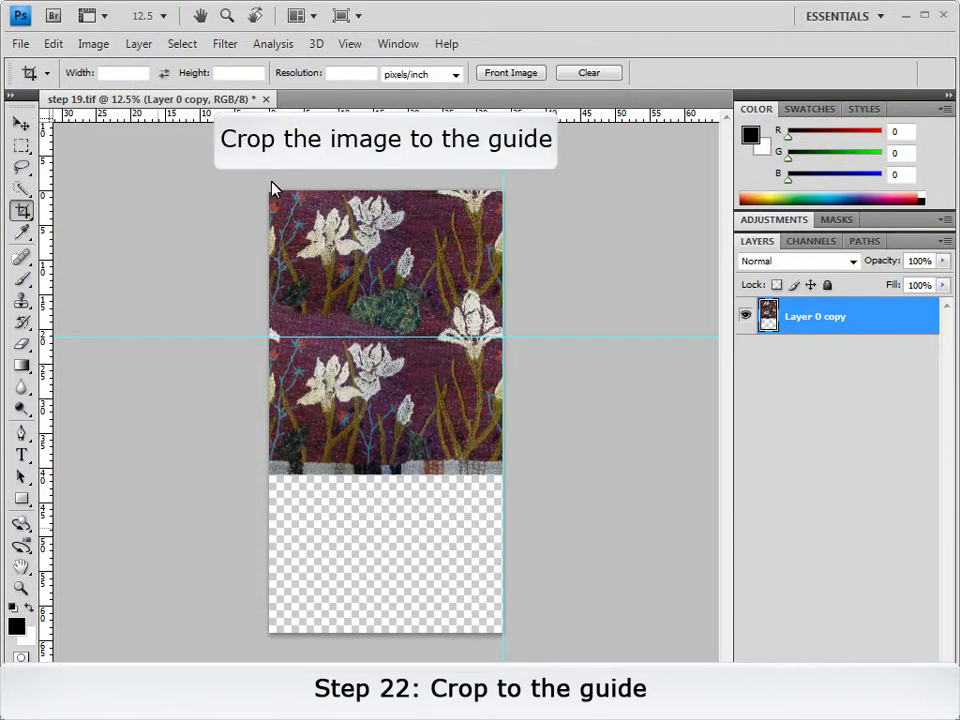
drag(272, 186, 527, 329)
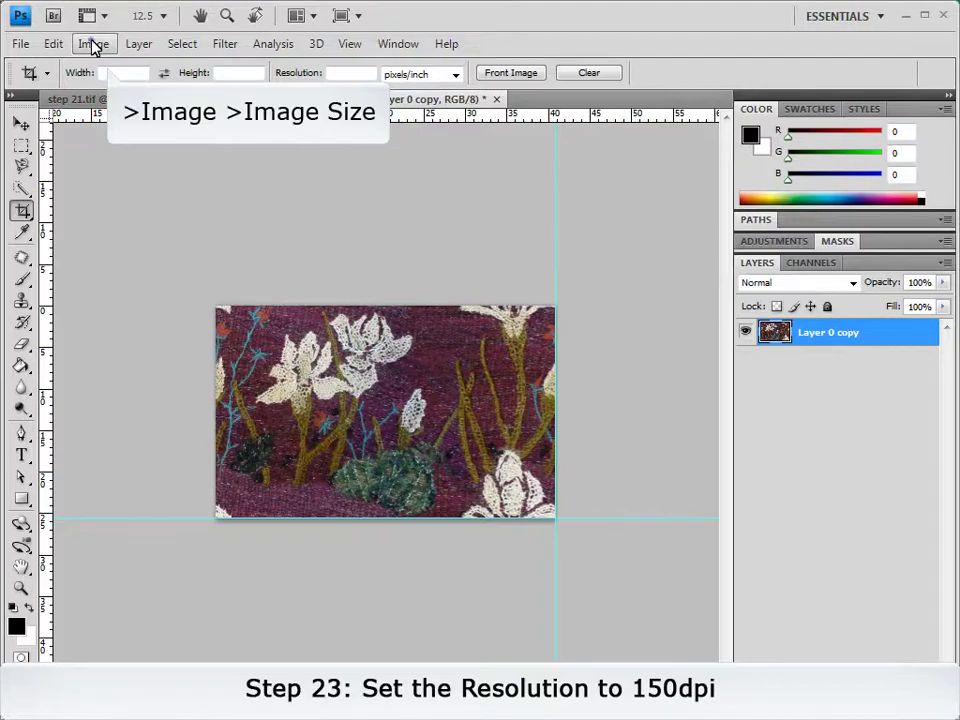
click(92, 44)
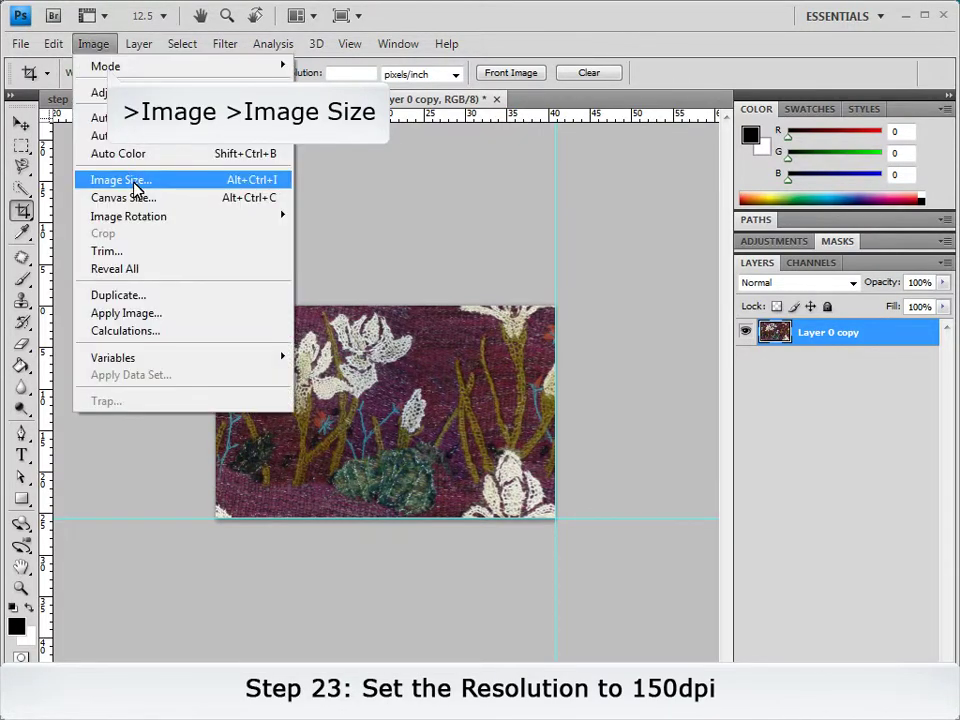
click(133, 188)
click(571, 463)
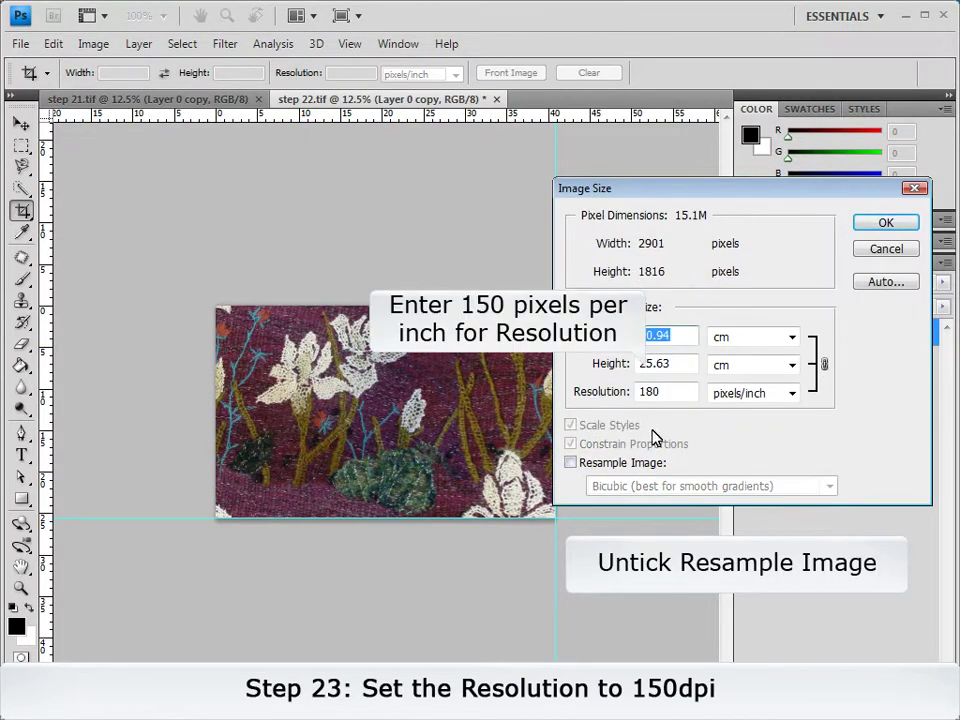
double_click(663, 397)
text(150)
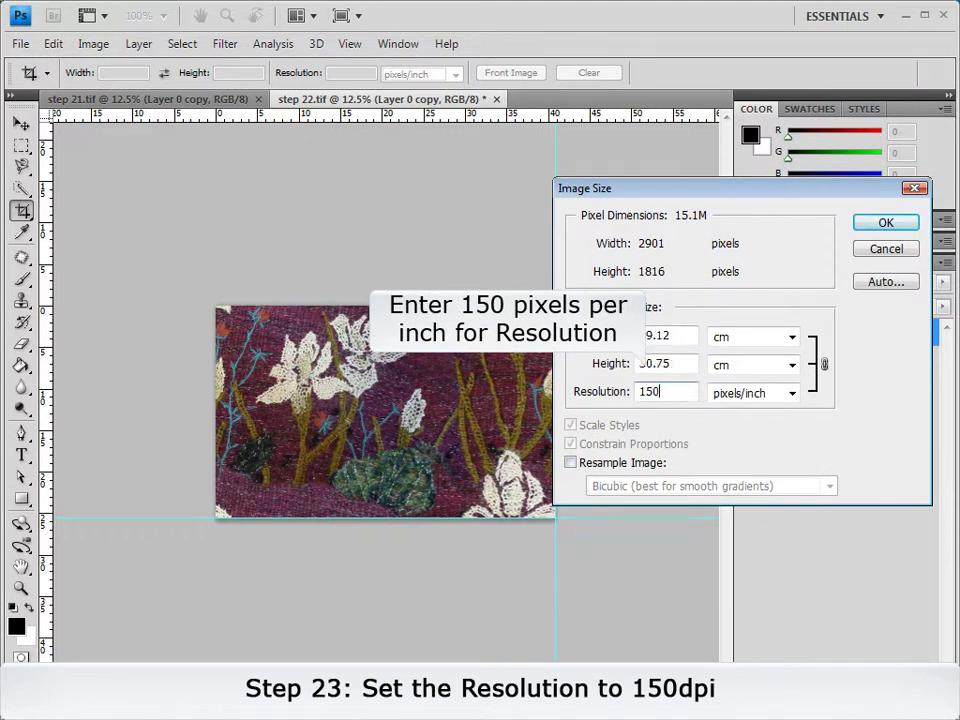
click(571, 463)
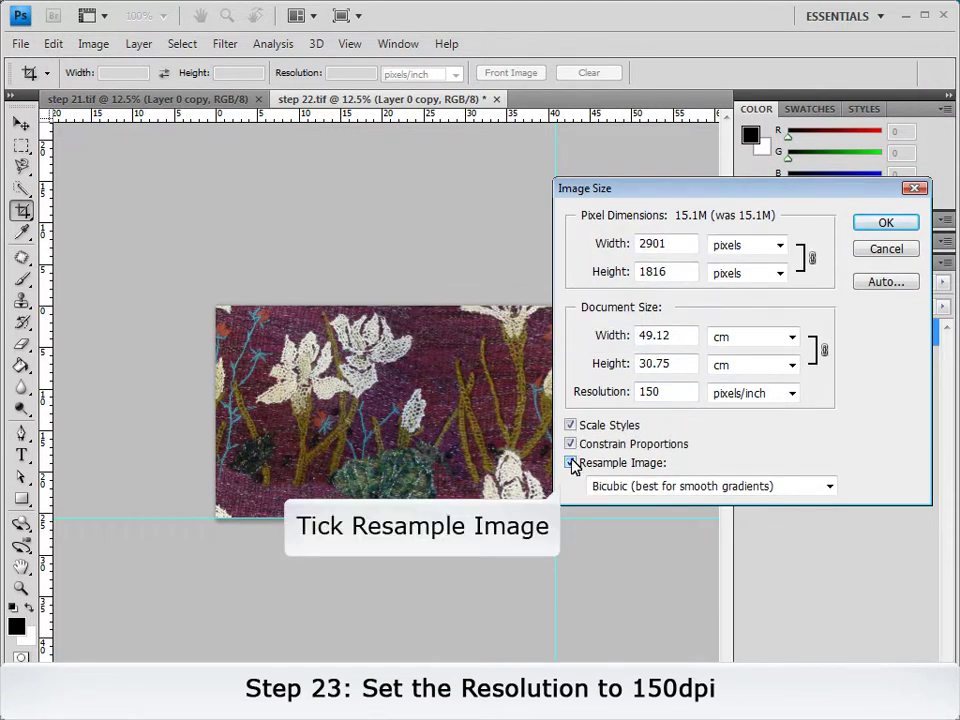
click(885, 223)
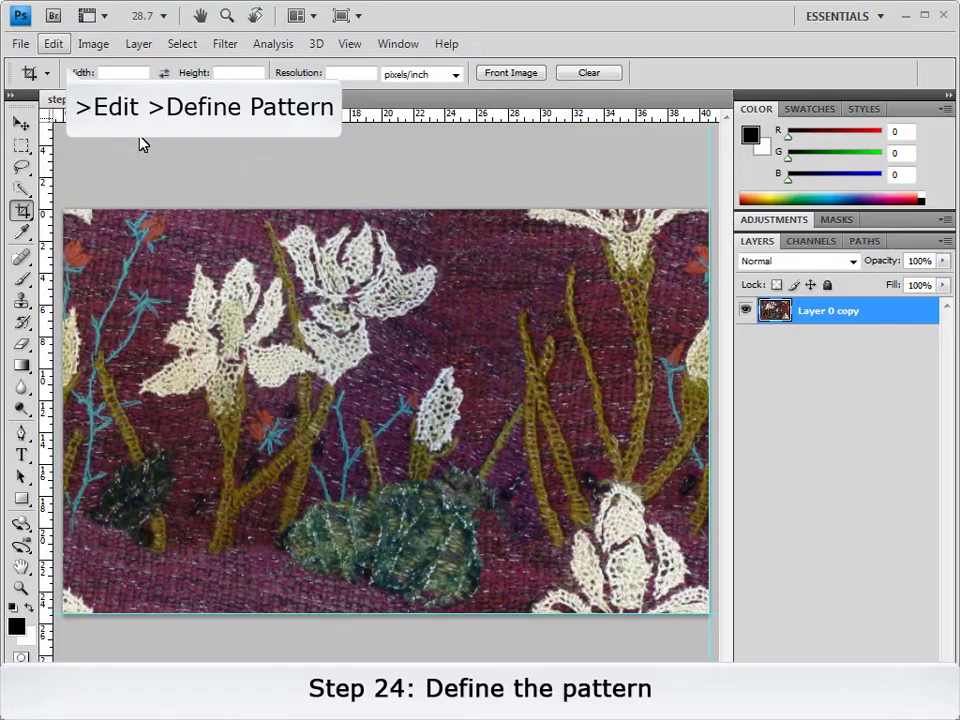
- Define the cropped iris tile as a new pattern with its default name
click(55, 43)
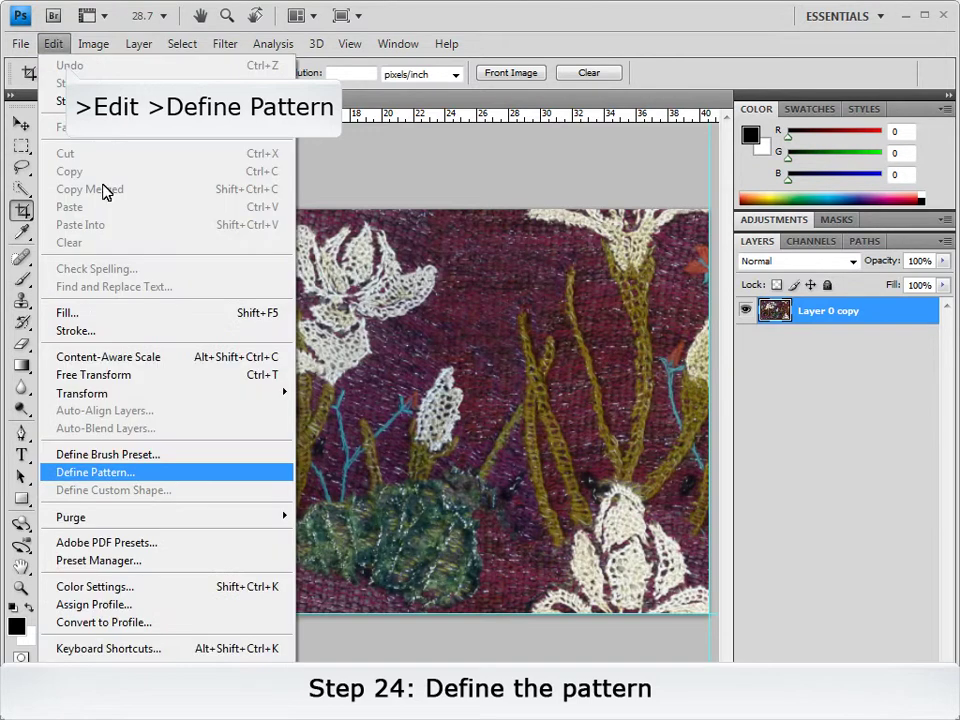
click(110, 472)
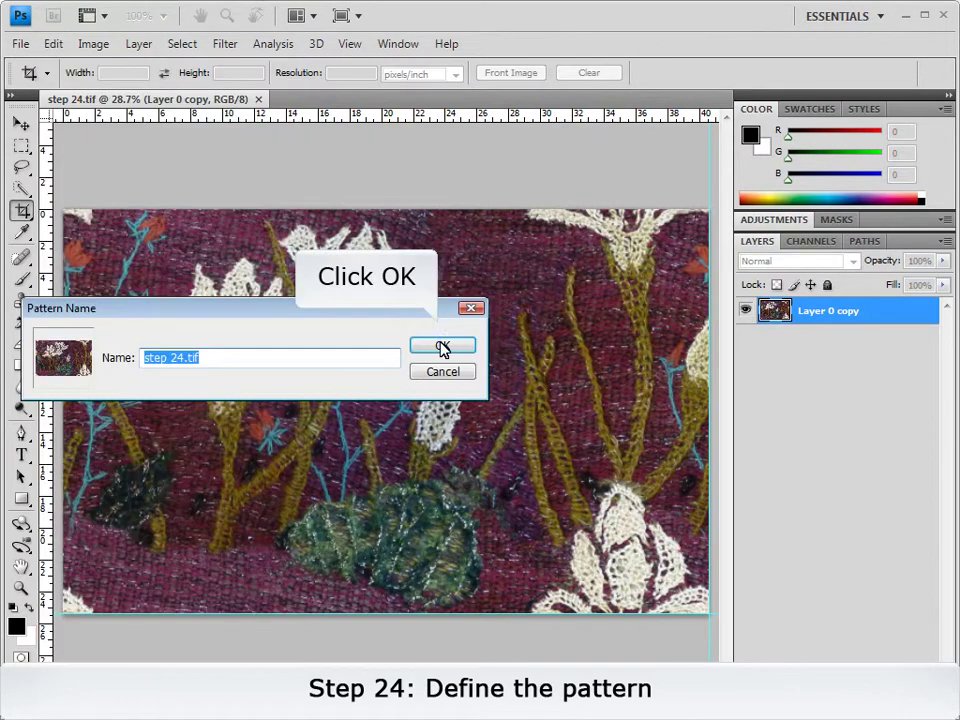
click(442, 346)
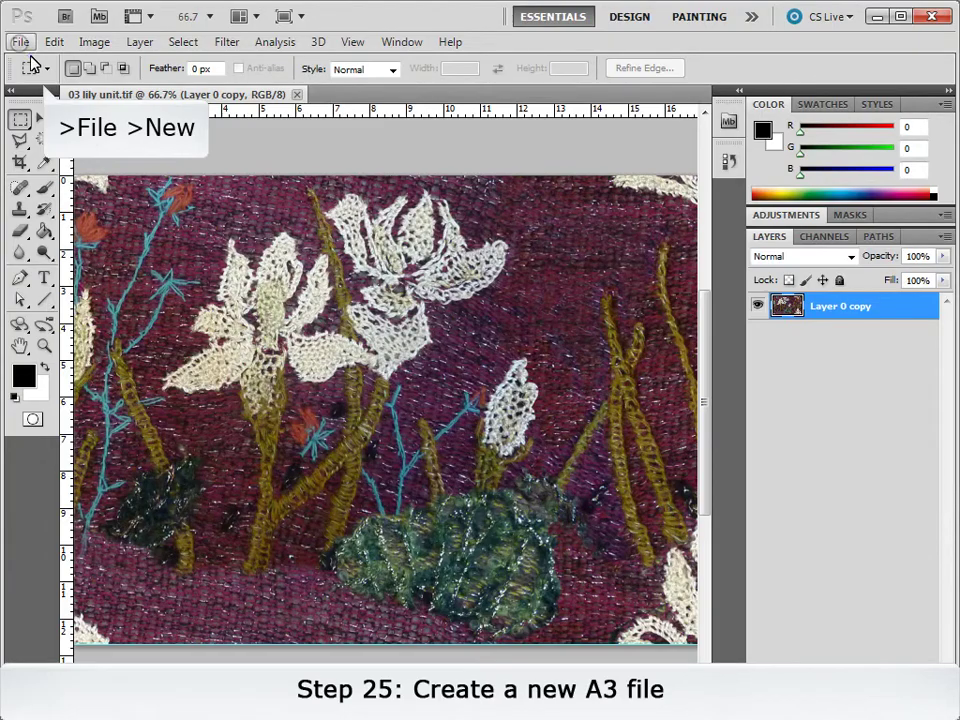
- Create a new blank A3 document, 29.7 × 42 cm at 150 pixels/inch
click(21, 42)
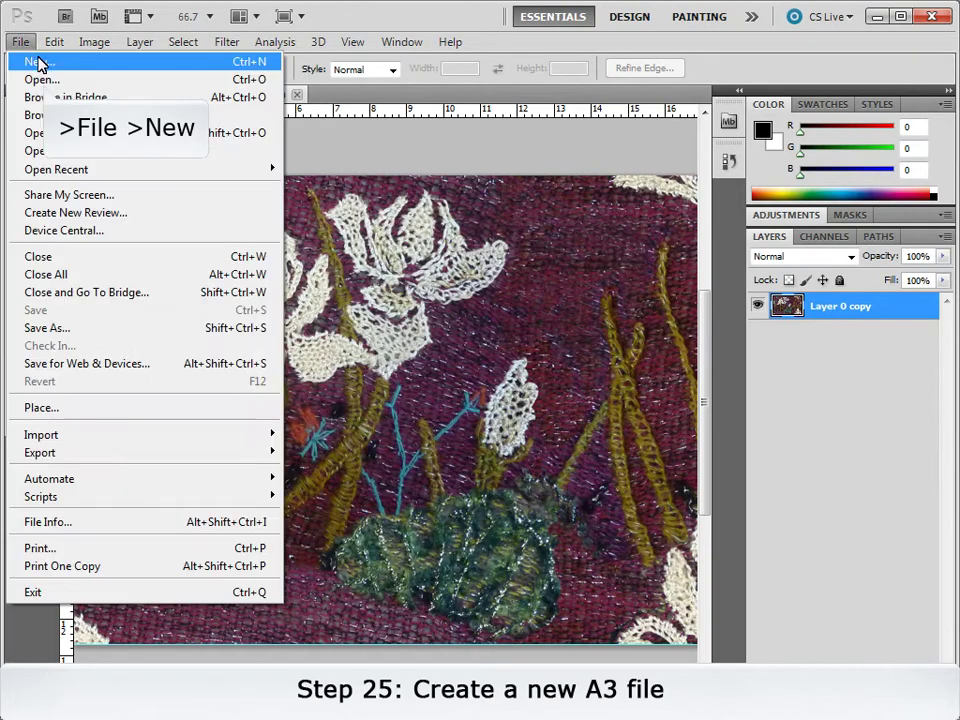
click(44, 70)
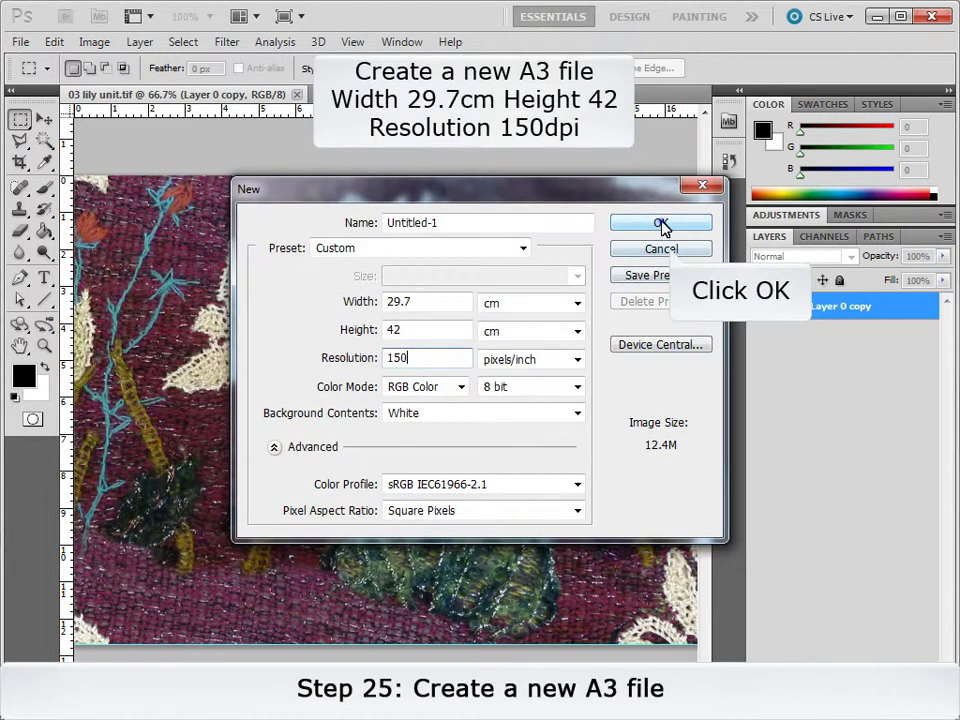
click(661, 223)
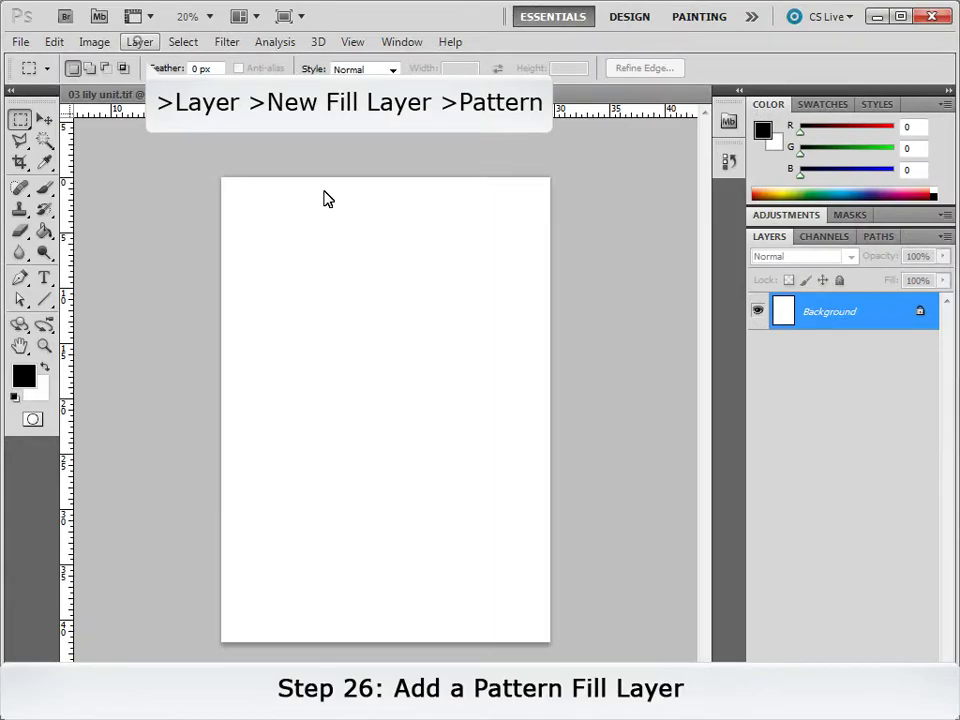
- Add a Pattern Fill 1 layer of the iris tile at 80% scale, shifted right and down
click(139, 42)
mouse_move(173, 186)
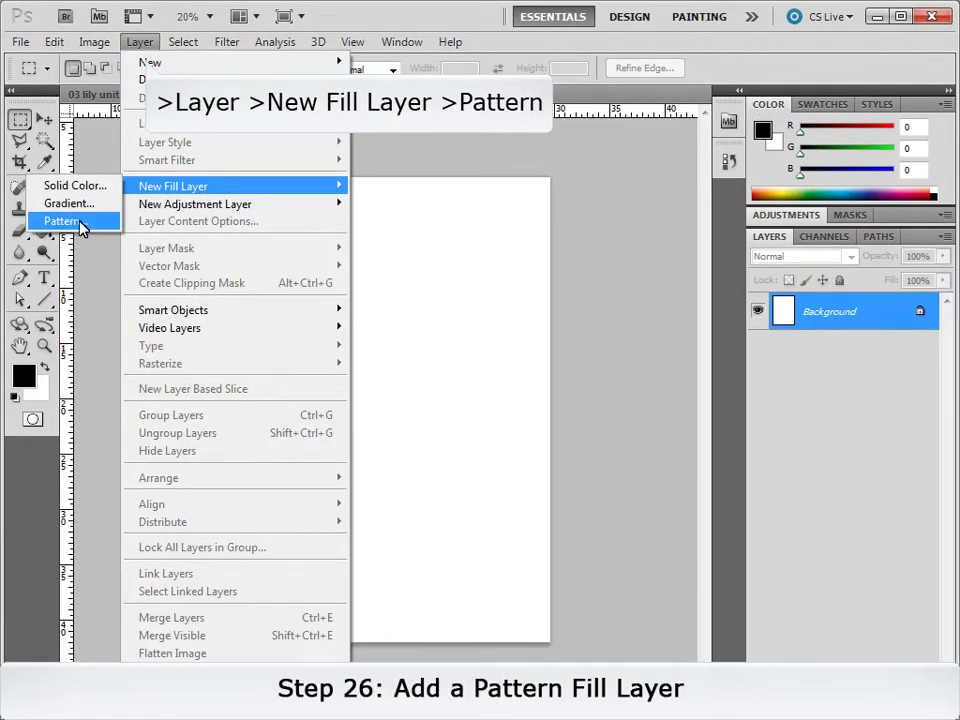
click(62, 221)
click(627, 336)
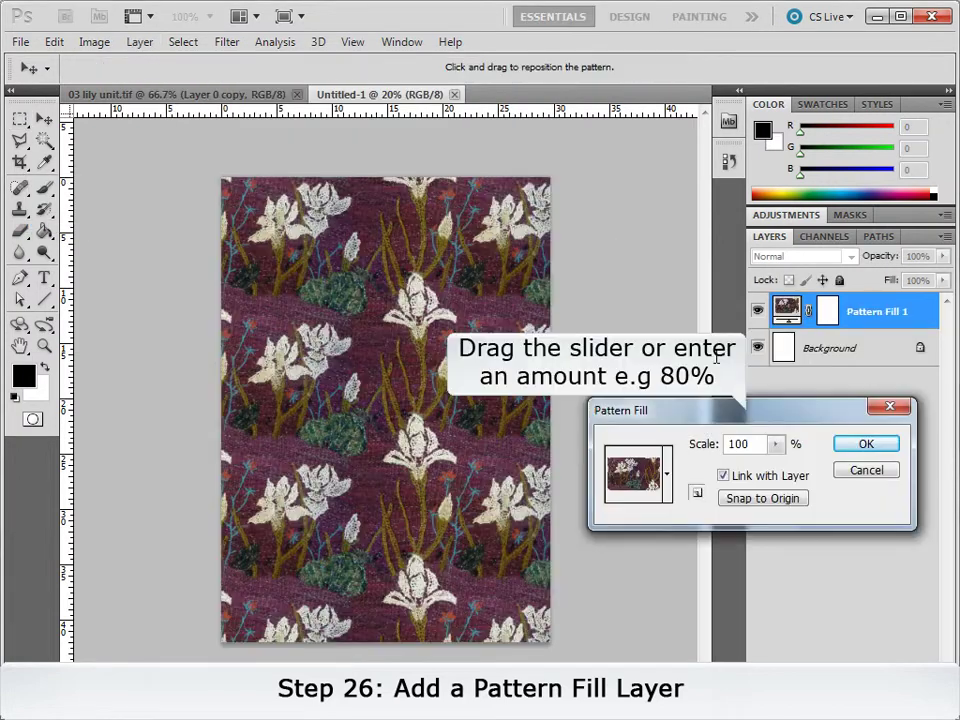
text(80)
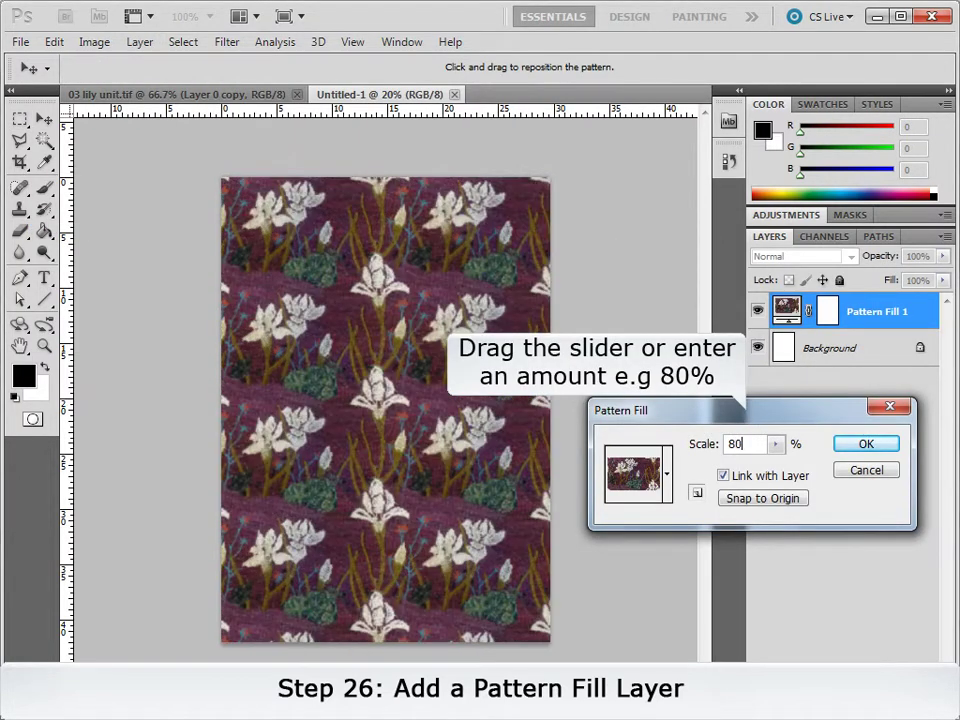
drag(378, 291, 461, 341)
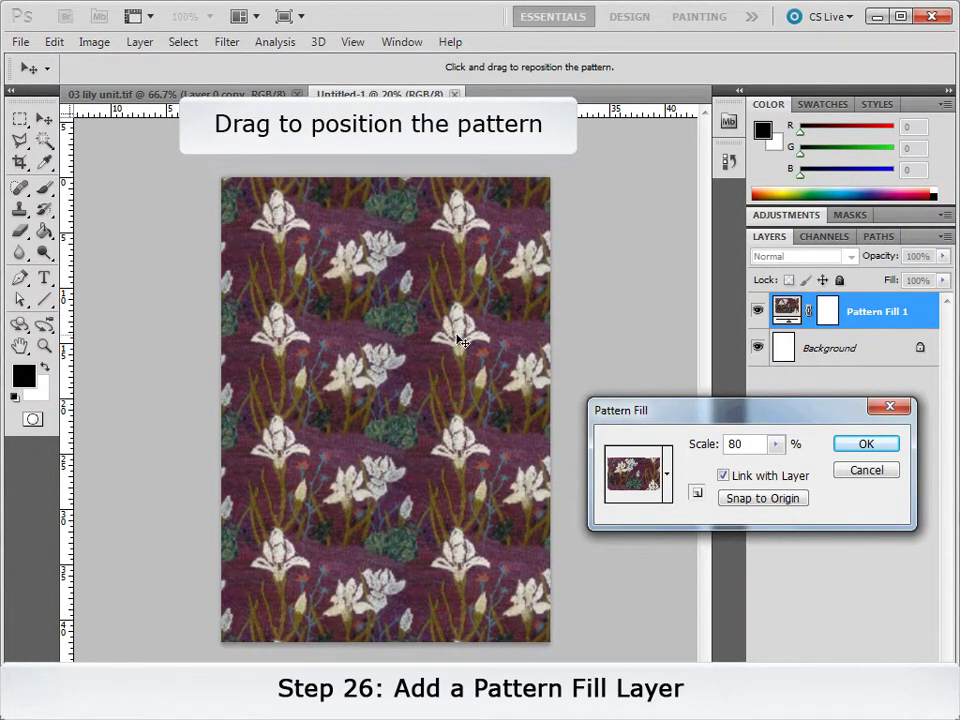
click(866, 444)
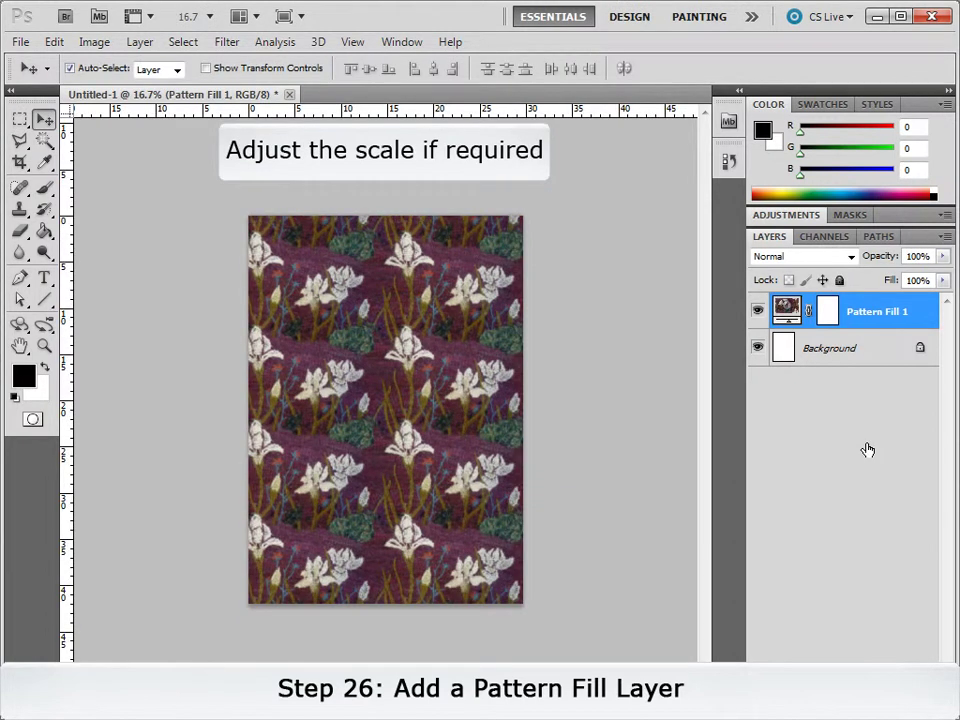
- Change the pattern fill scale to 90% and shift the pattern left
double_click(787, 311)
double_click(750, 444)
text(90)
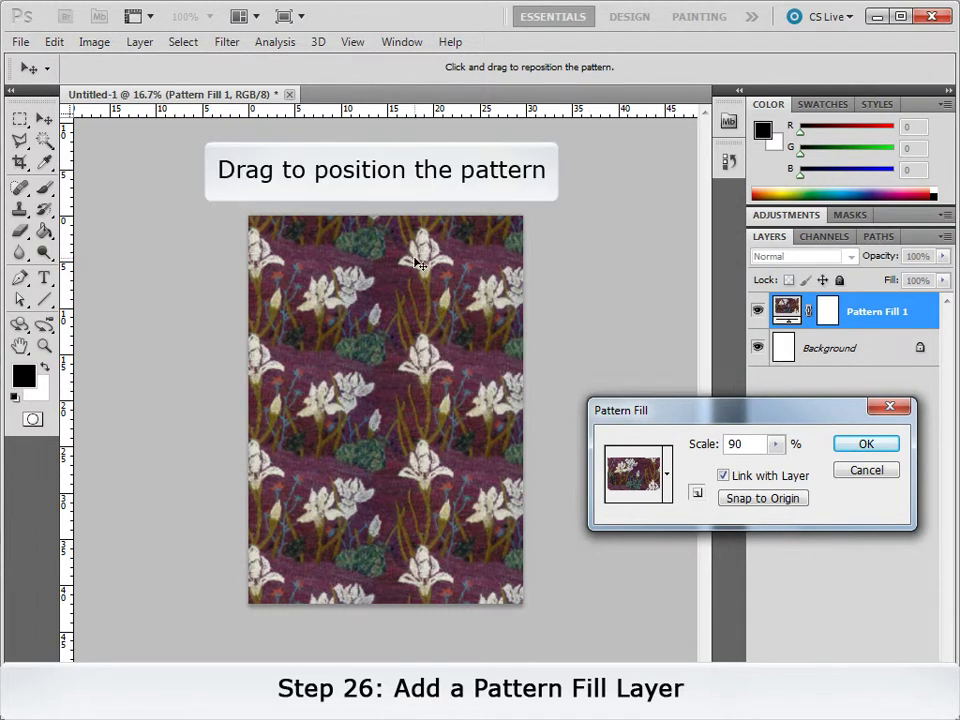
drag(420, 264, 308, 270)
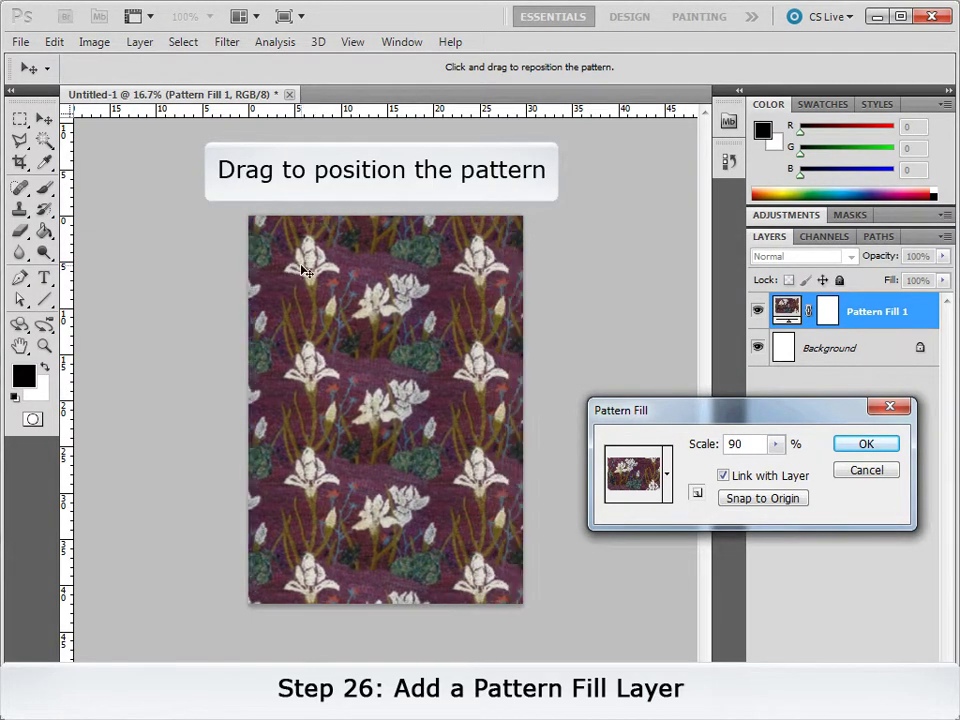
click(864, 444)
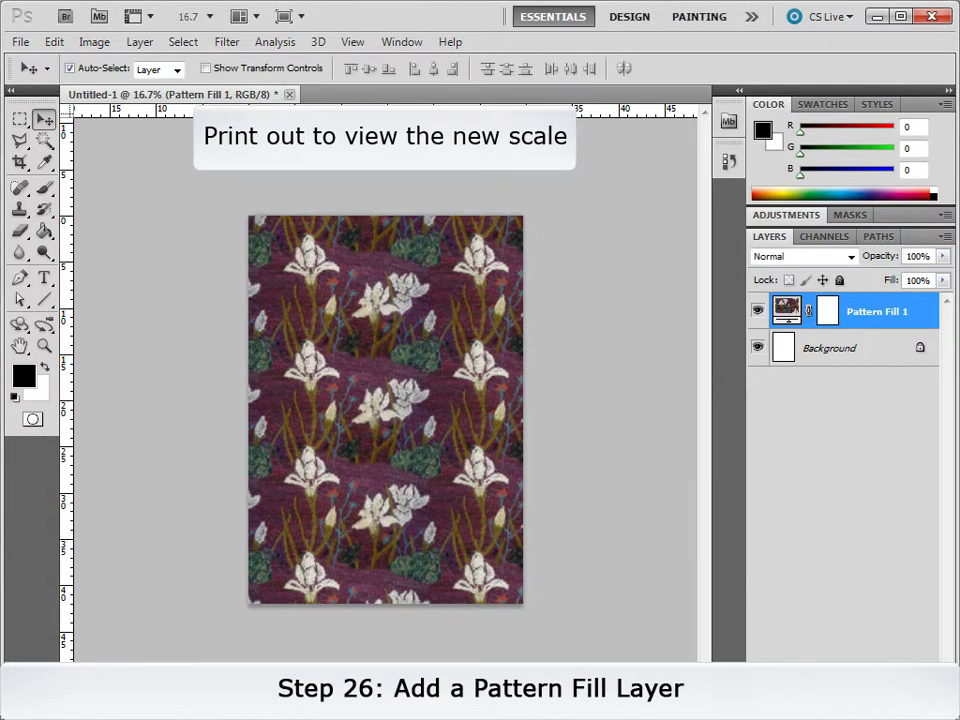